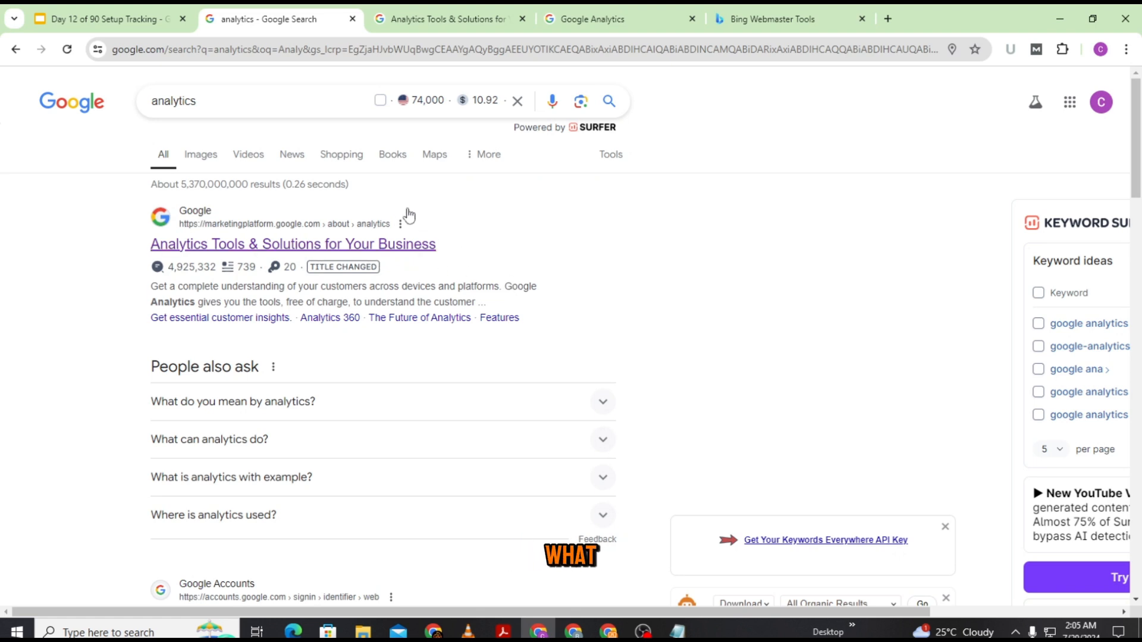
Step: Switch to the Google Analytics tab and re-verify the Google account to reach the welcome page
scroll(552, 310, "down", 1)
scroll(553, 308, "down", 2)
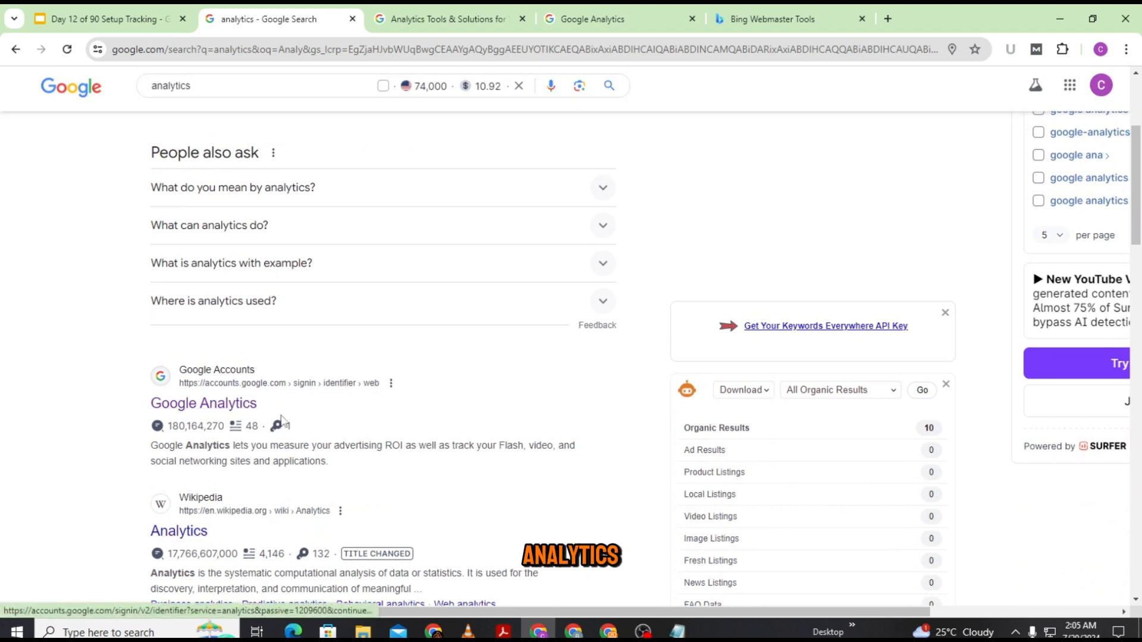
left_click(593, 19)
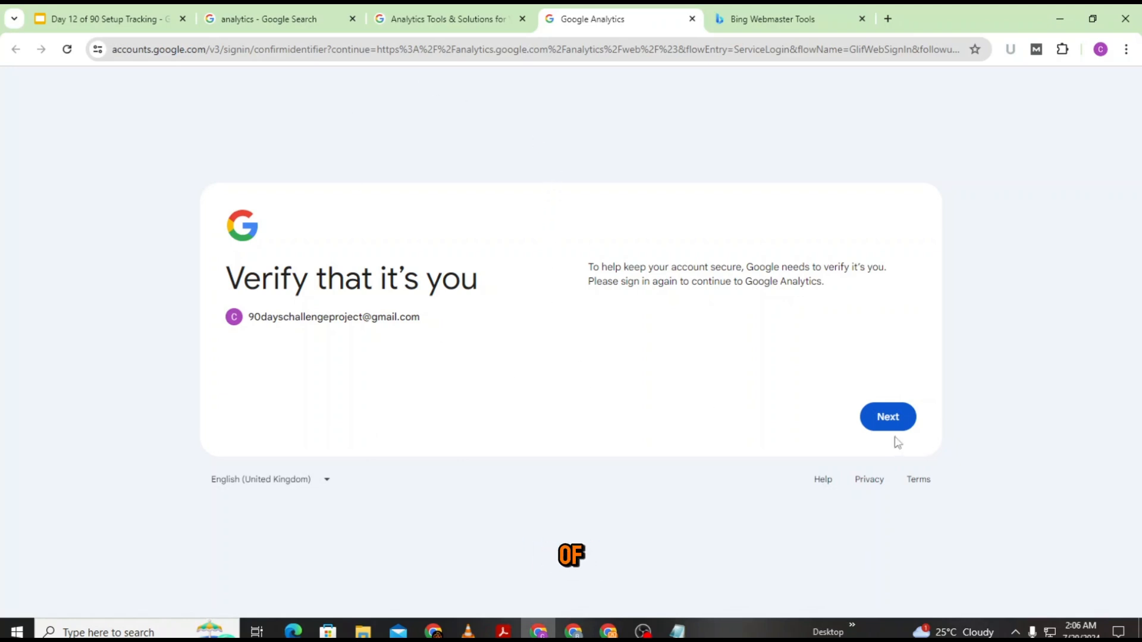
left_click(888, 416)
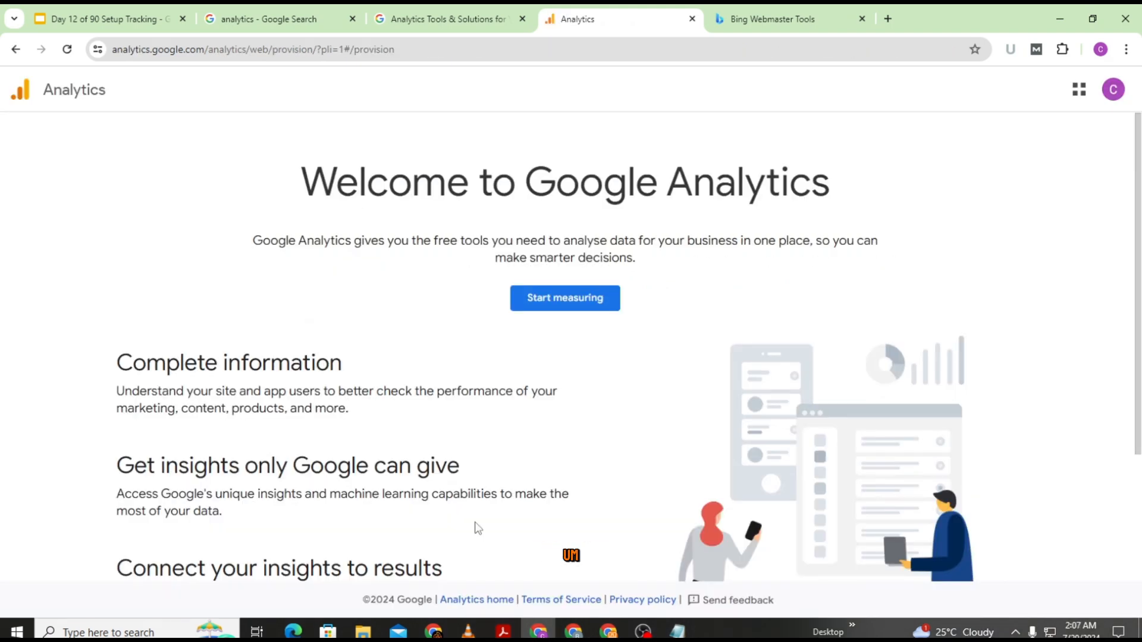
Step: Start a new Analytics account named 'Remote Desk Console' with Google products and services sharing unchecked
left_click(565, 305)
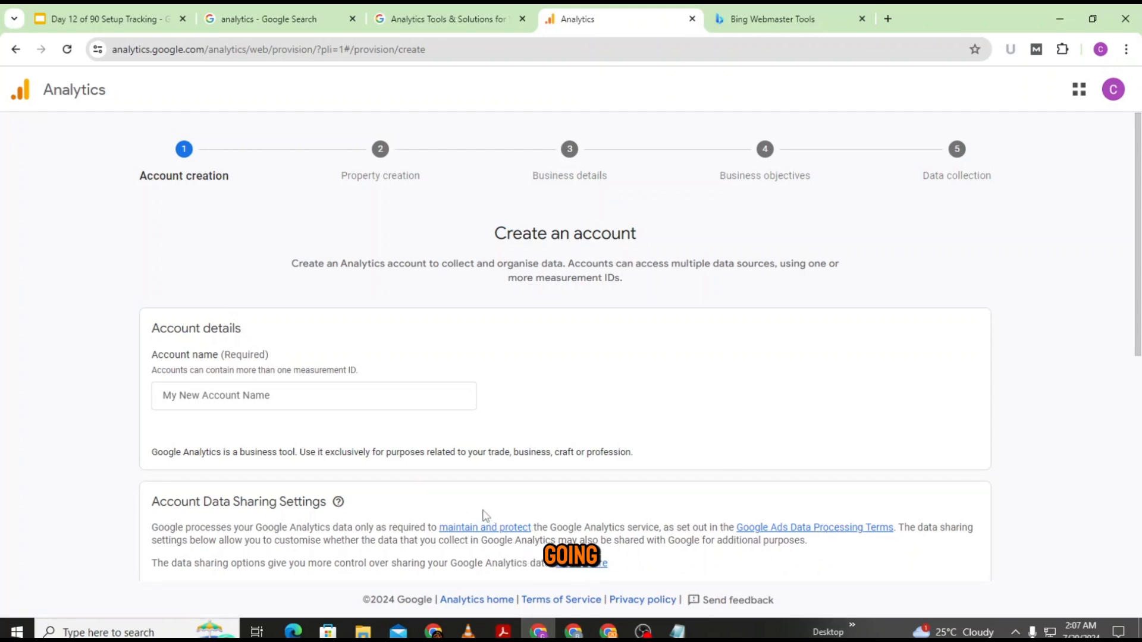
scroll(481, 511, "down", 1)
scroll(482, 511, "up", 1)
scroll(481, 509, "up", 1)
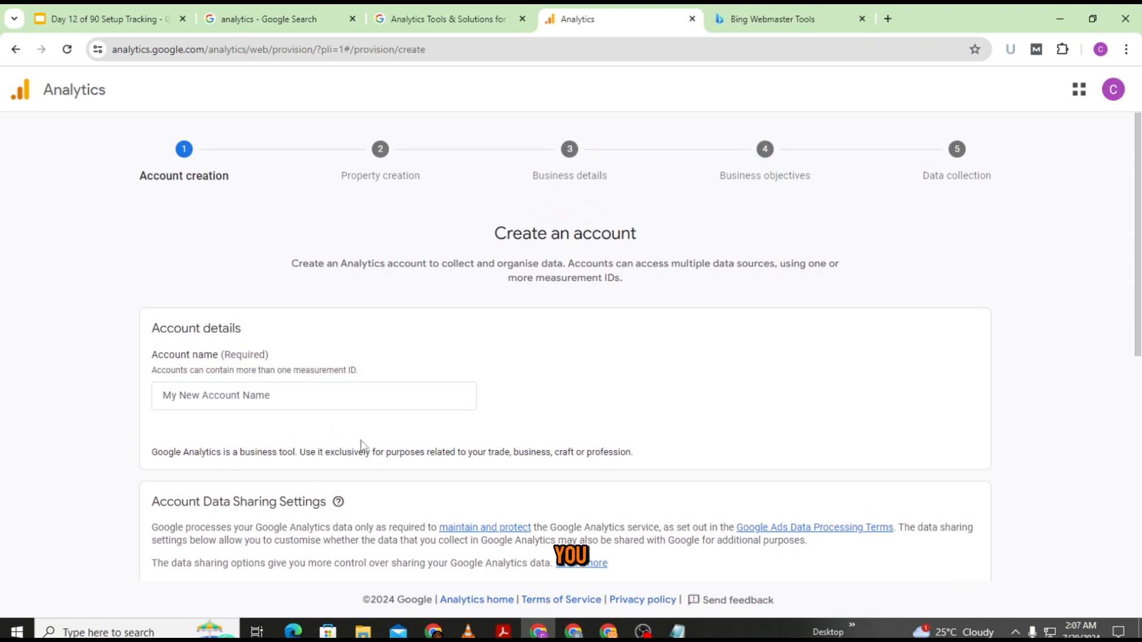
left_click(228, 400)
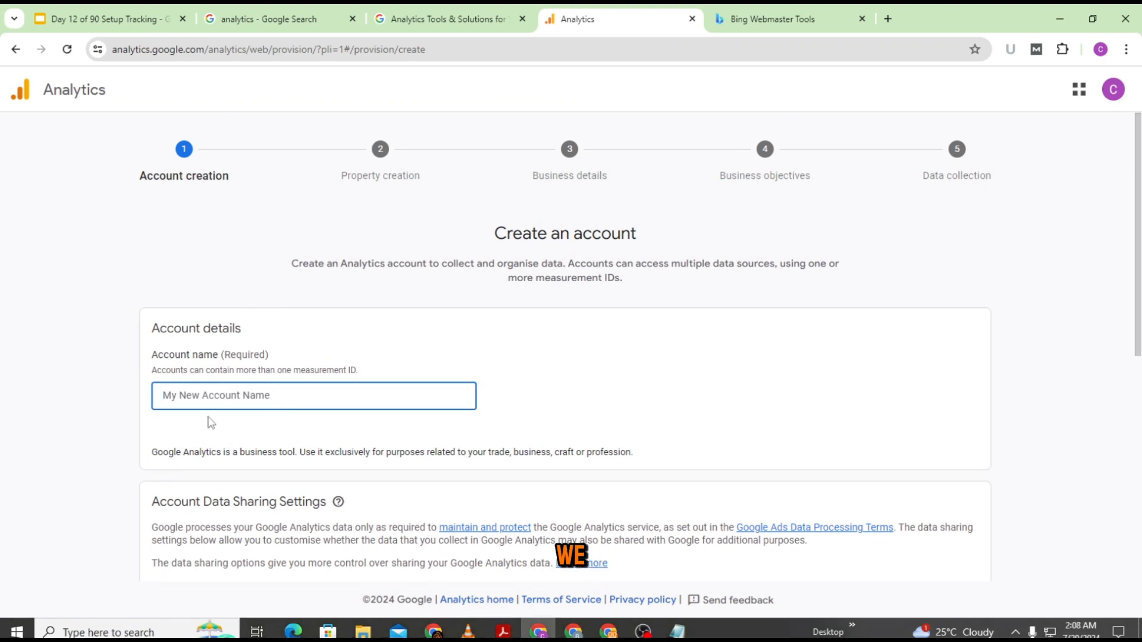
type("Remote Desk Console")
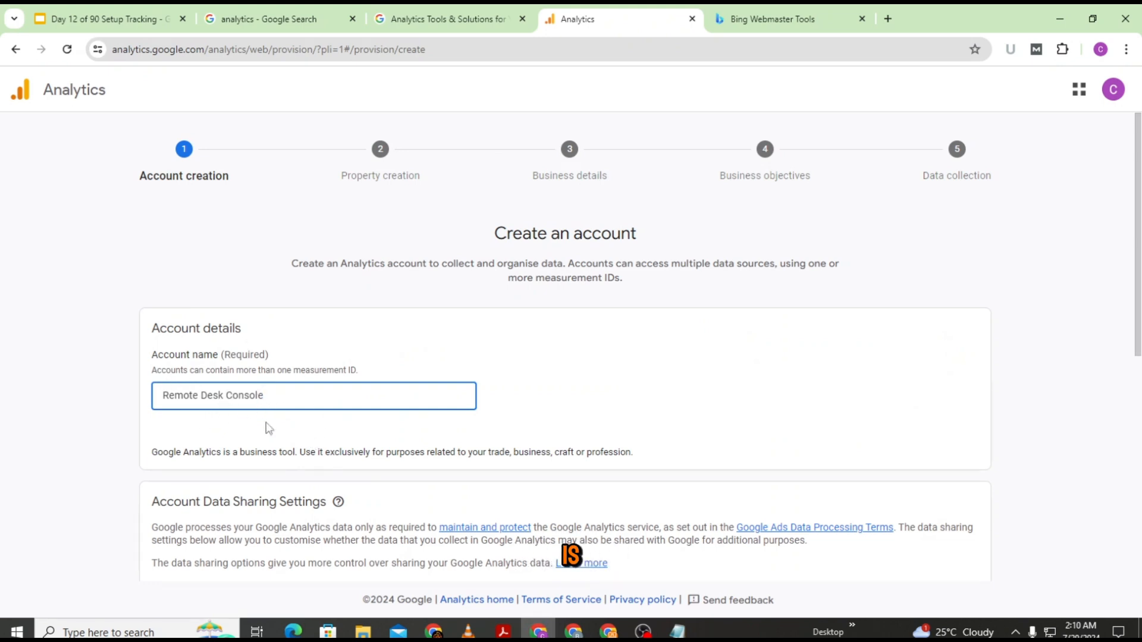
scroll(293, 395, "down", 5)
left_click(166, 309)
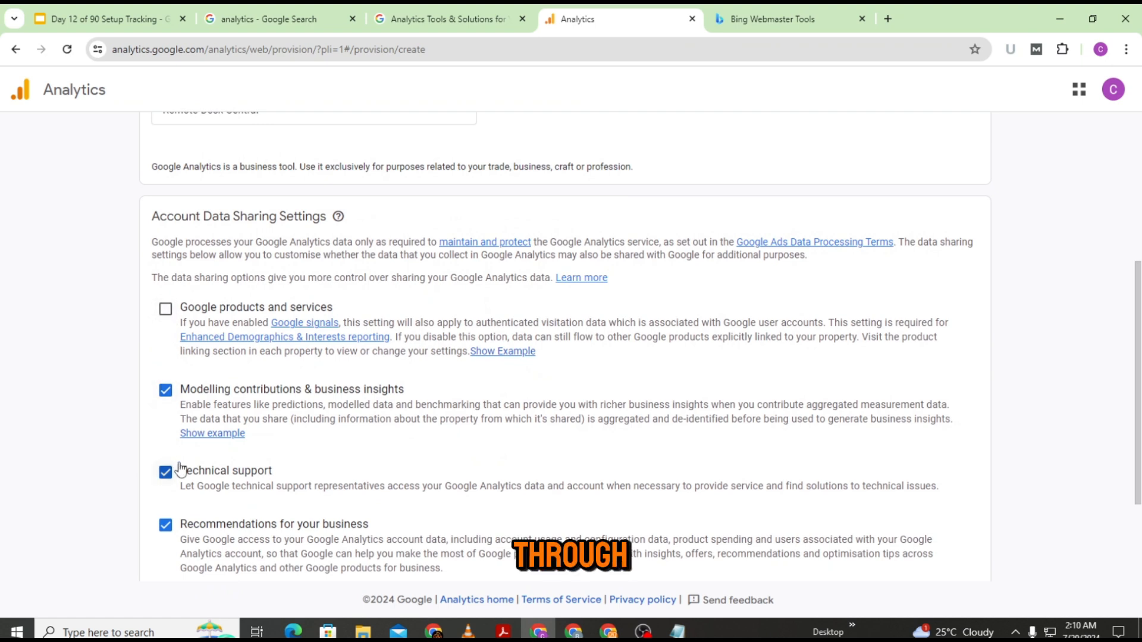
scroll(186, 506, "down", 3)
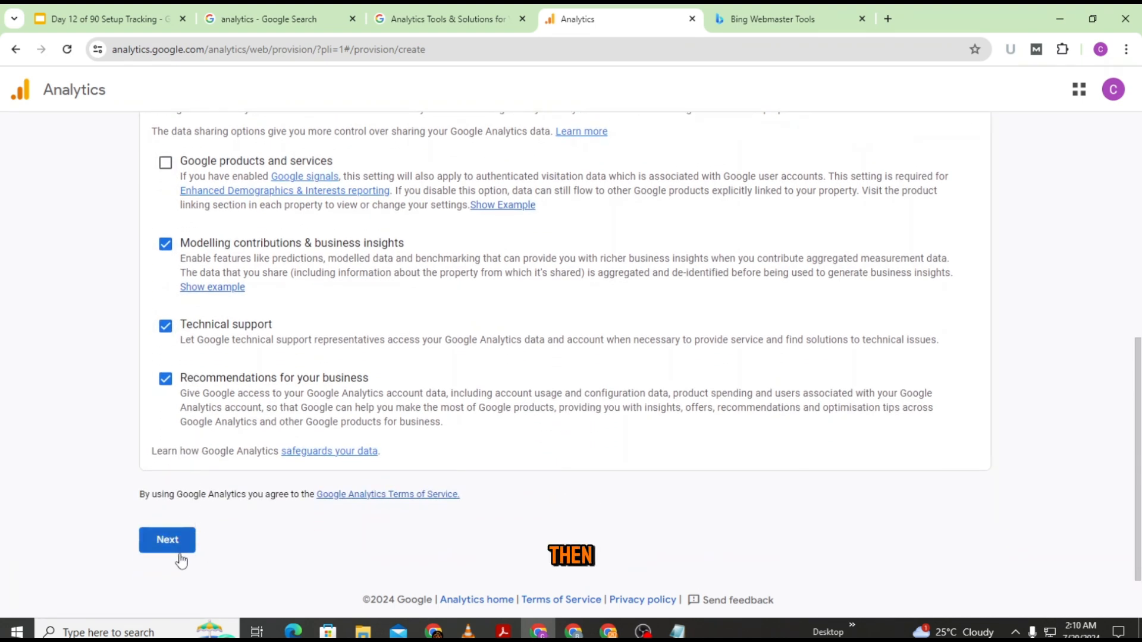
left_click(175, 550)
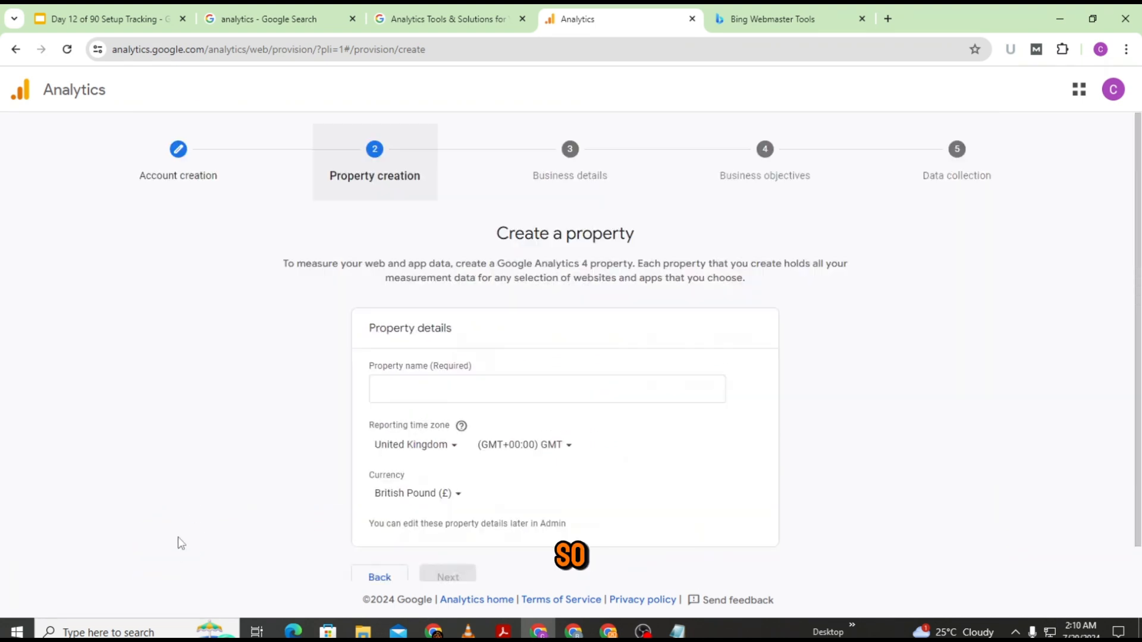
Step: Name the property 'Remote Desk Central' with United Kingdom time zone and US Dollar currency
left_click(406, 389)
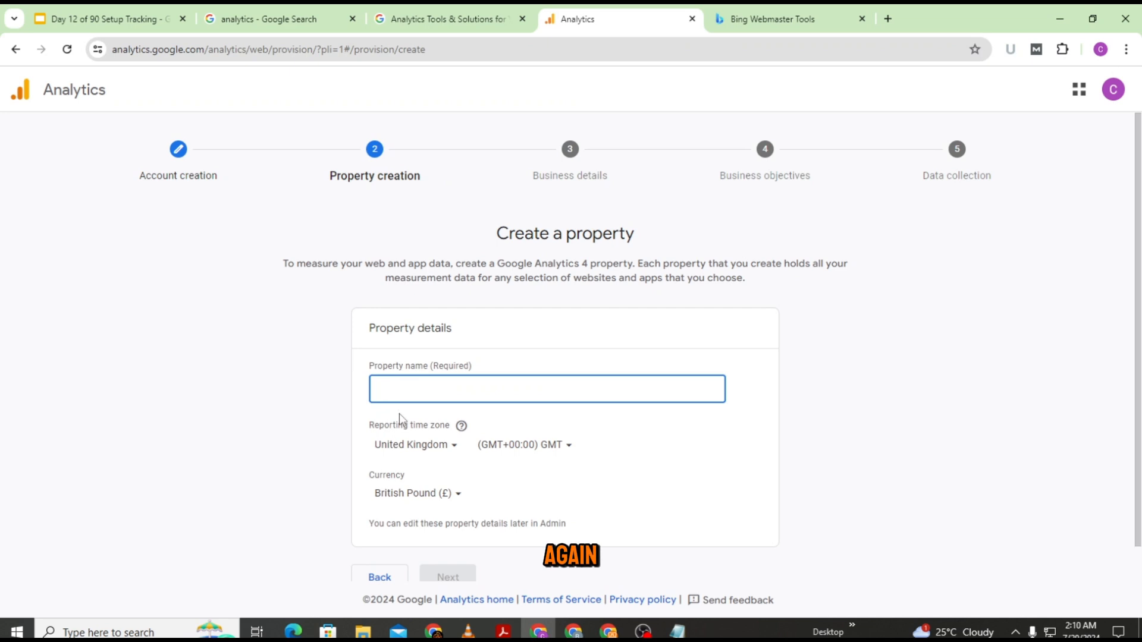
type("Remote Desk Central")
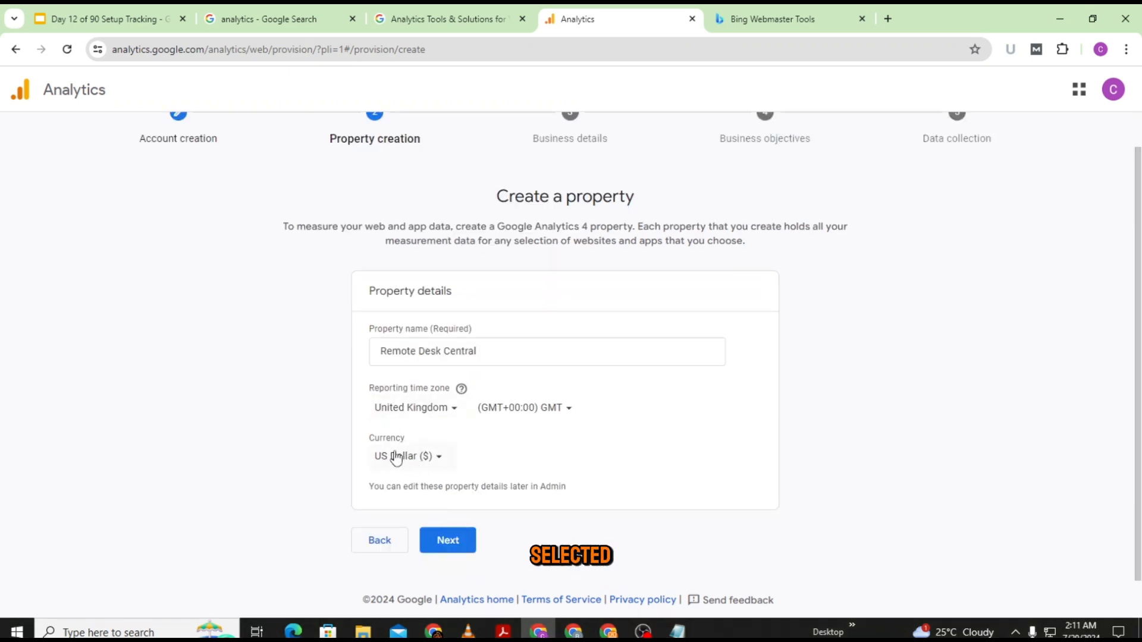
left_click(448, 539)
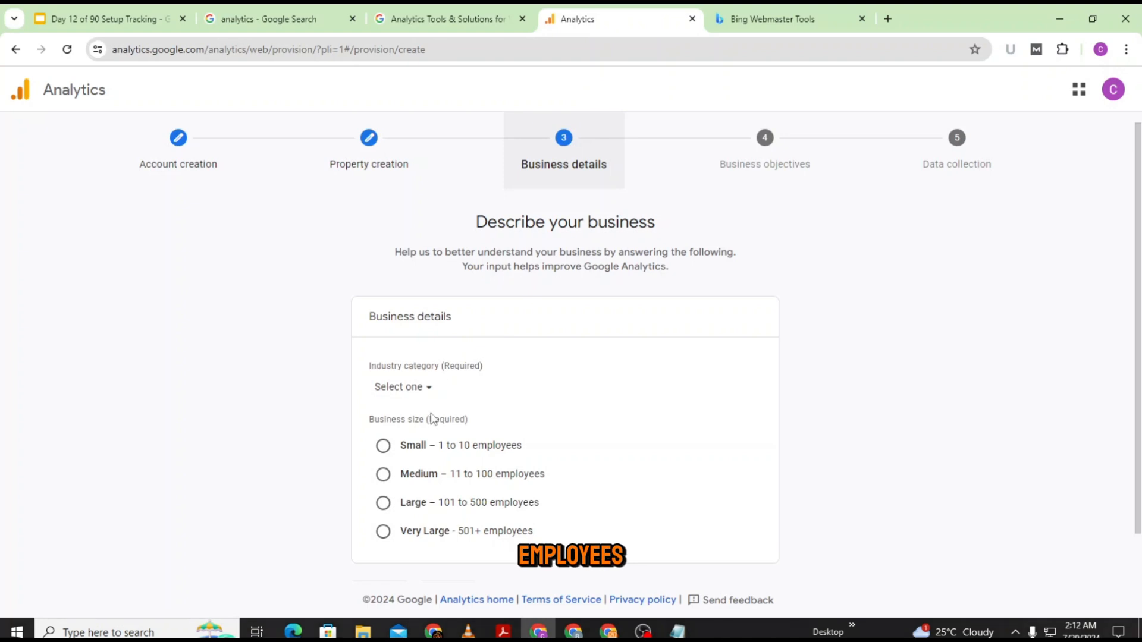
Step: Describe the business as Small (1 to 10 employees) in the Other business activity industry
left_click(383, 447)
scroll(463, 321, "down", 1)
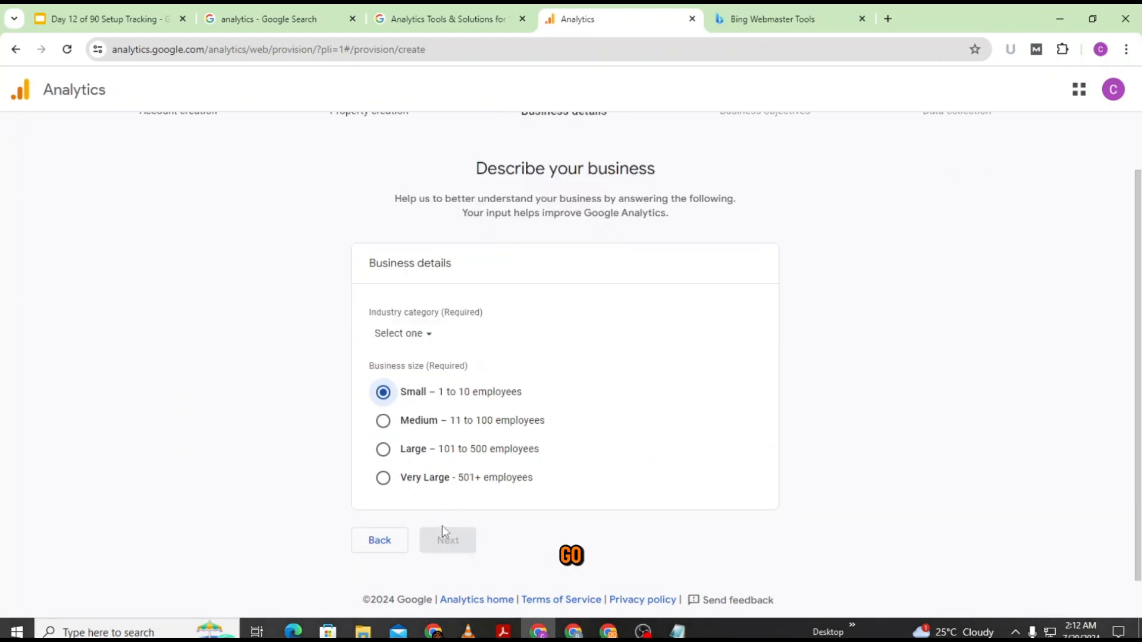
left_click(436, 331)
left_click(668, 318)
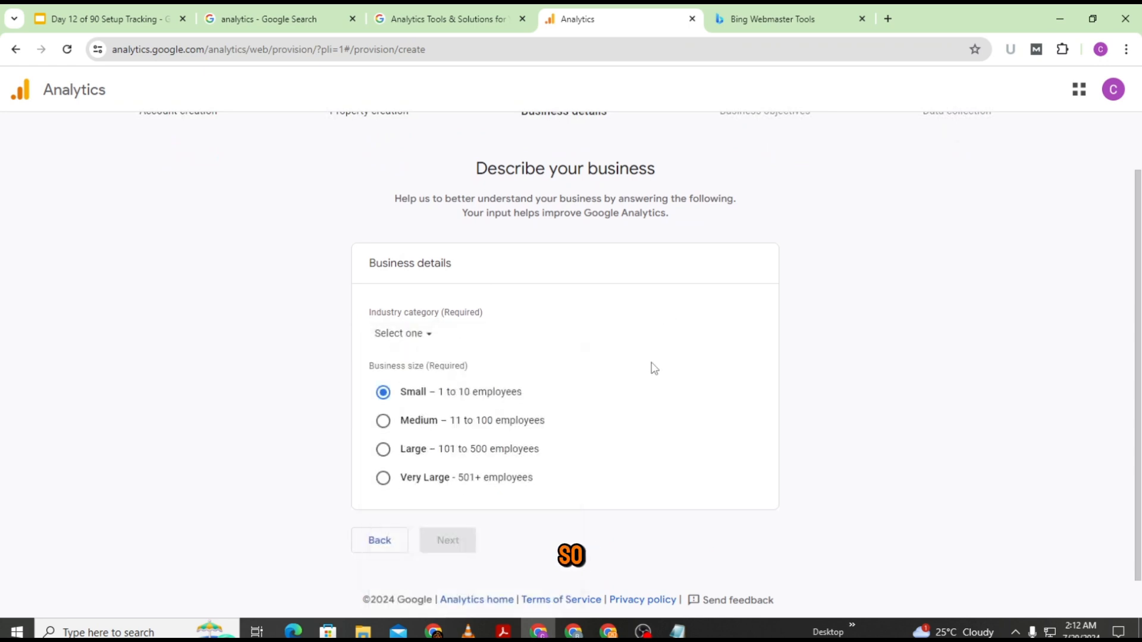
left_click(431, 336)
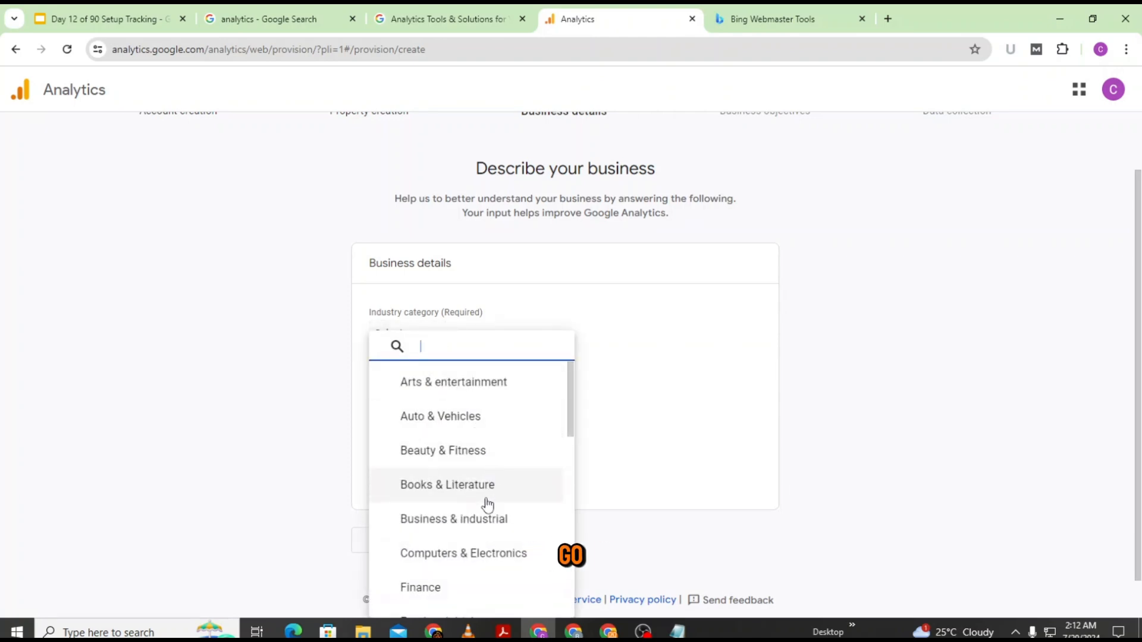
scroll(481, 538, "down", 1)
scroll(448, 553, "down", 5)
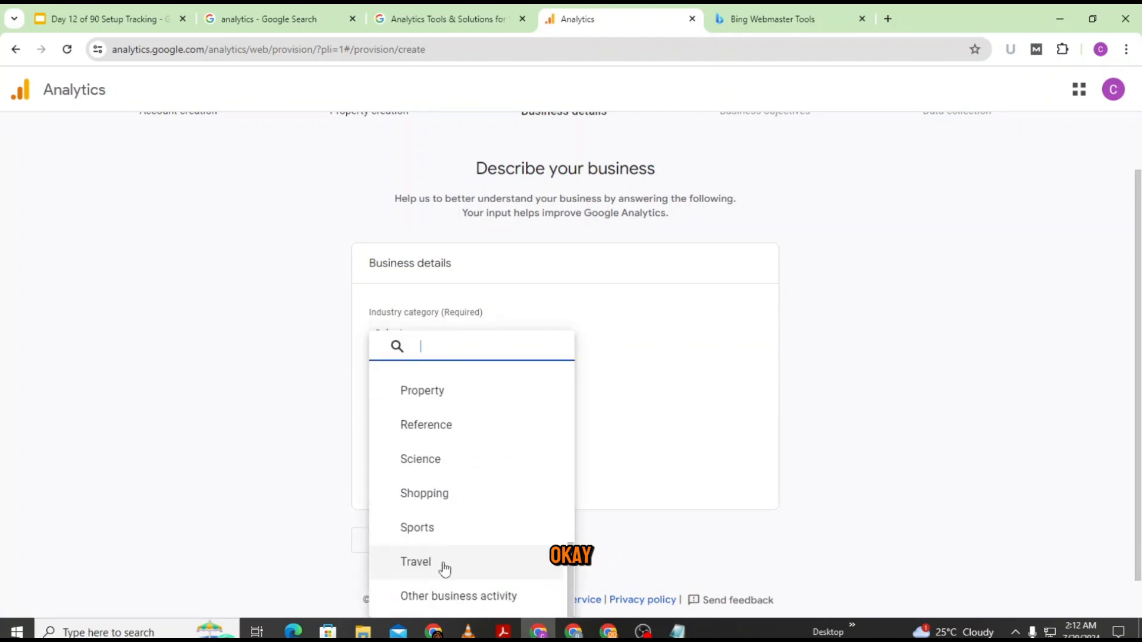
scroll(443, 568, "up", 6)
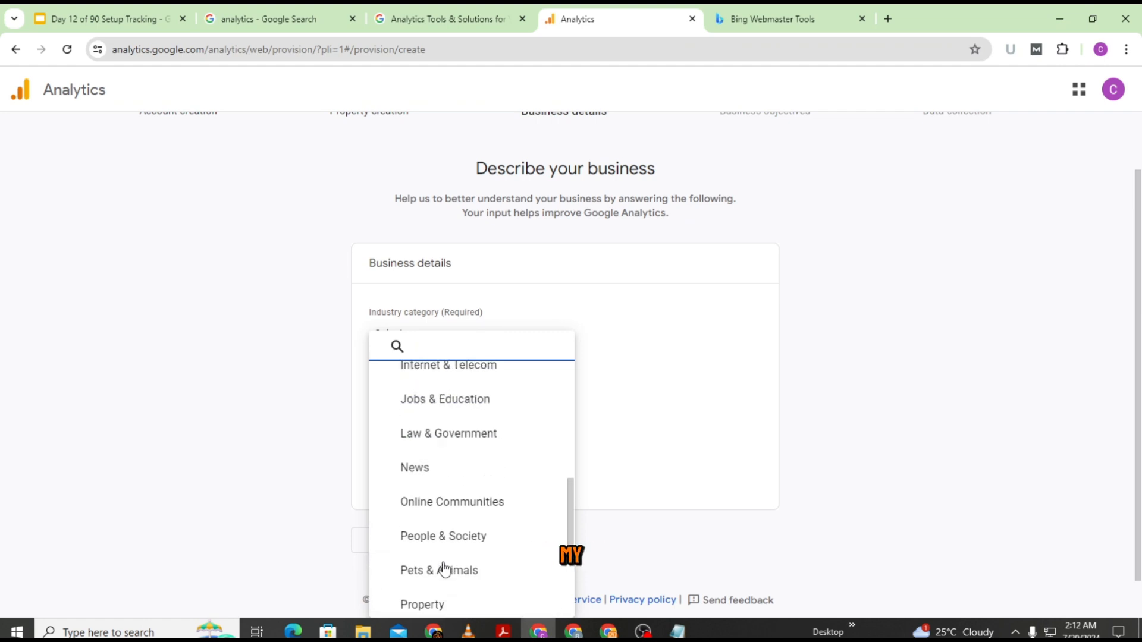
scroll(445, 568, "up", 2)
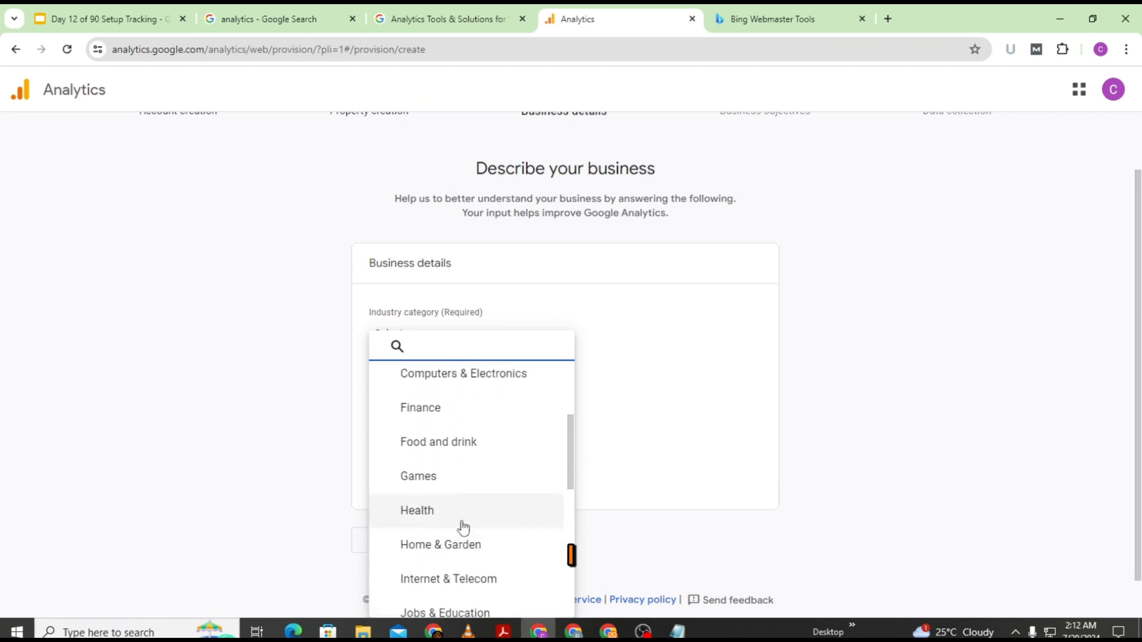
scroll(454, 399, "up", 4)
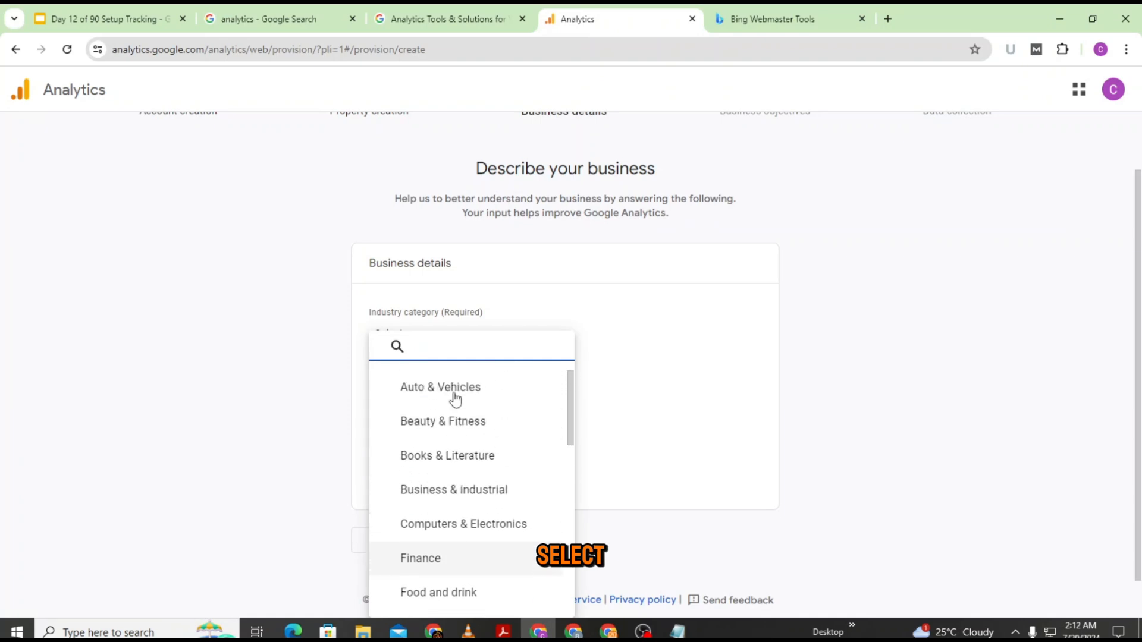
scroll(447, 486, "down", 1)
scroll(477, 558, "down", 10)
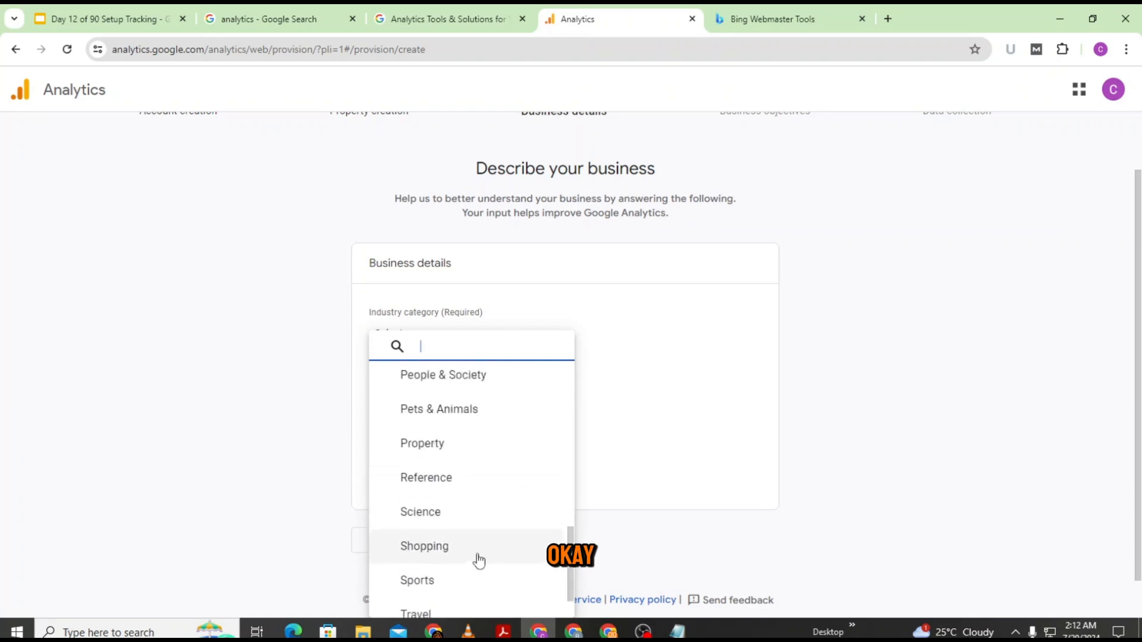
left_click(450, 597)
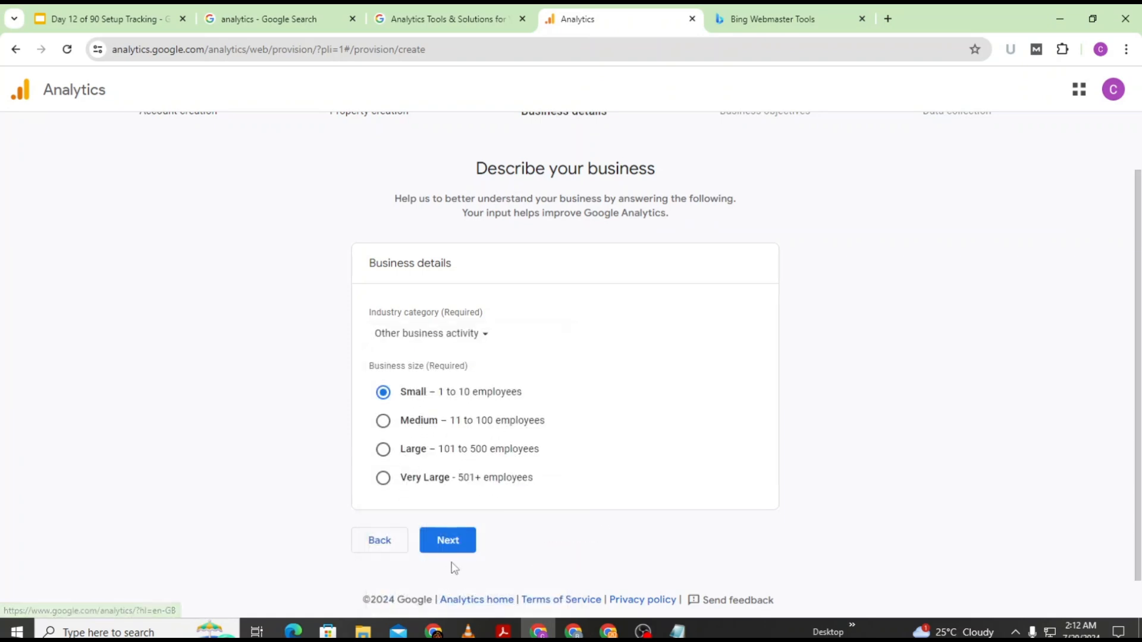
left_click(449, 541)
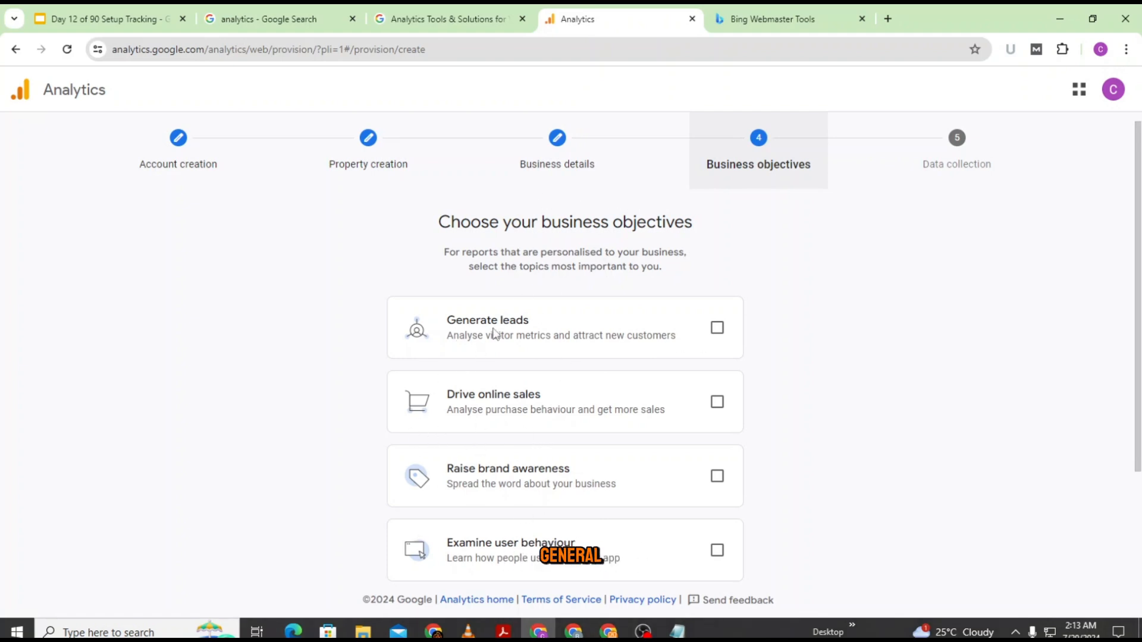
Step: Choose the business objectives, settling on Get baseline reports
left_click(720, 334)
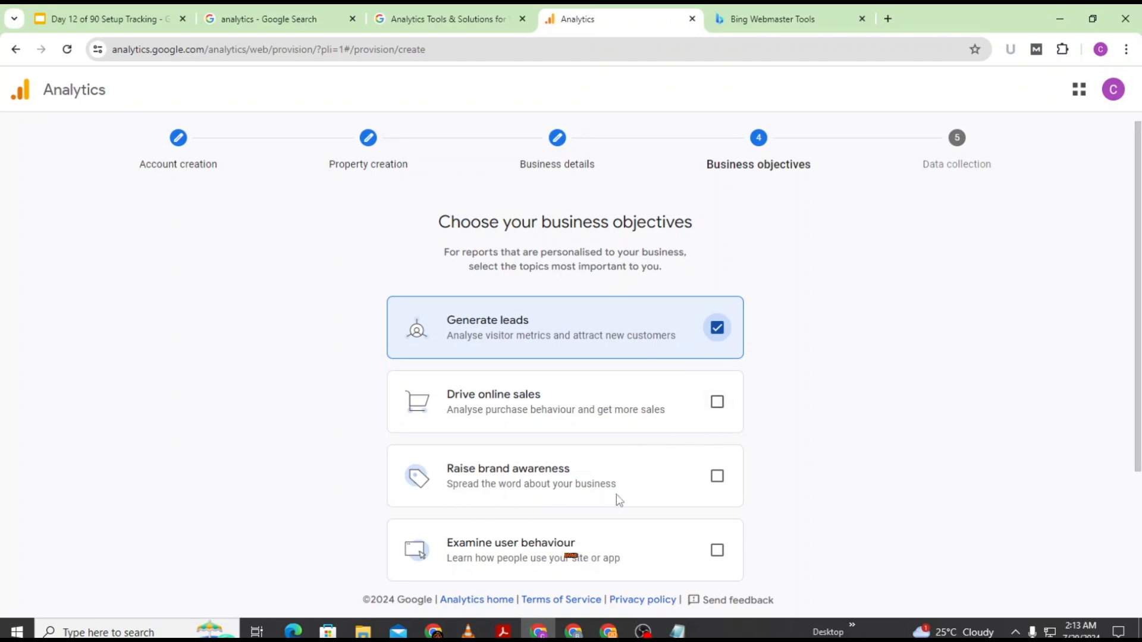
left_click(716, 478)
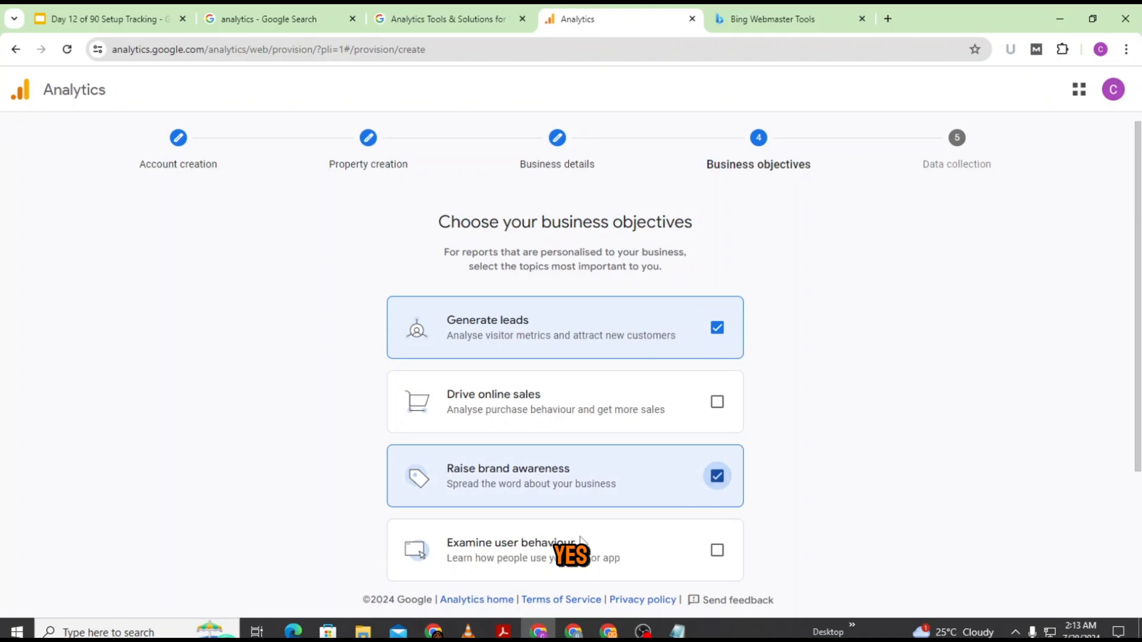
scroll(654, 476, "down", 2)
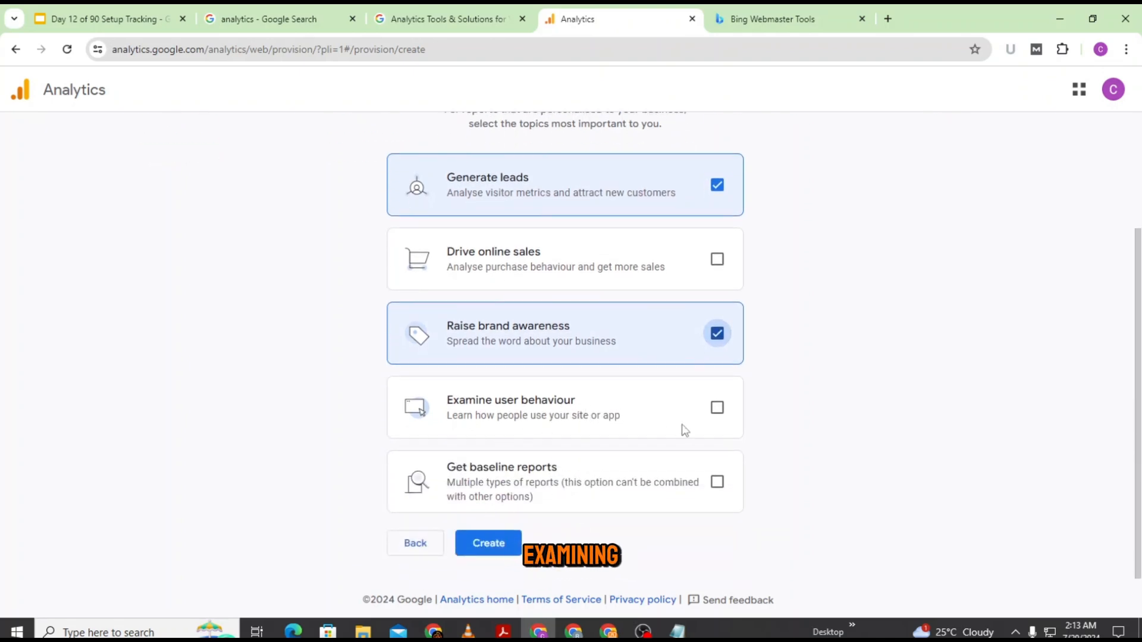
left_click(717, 407)
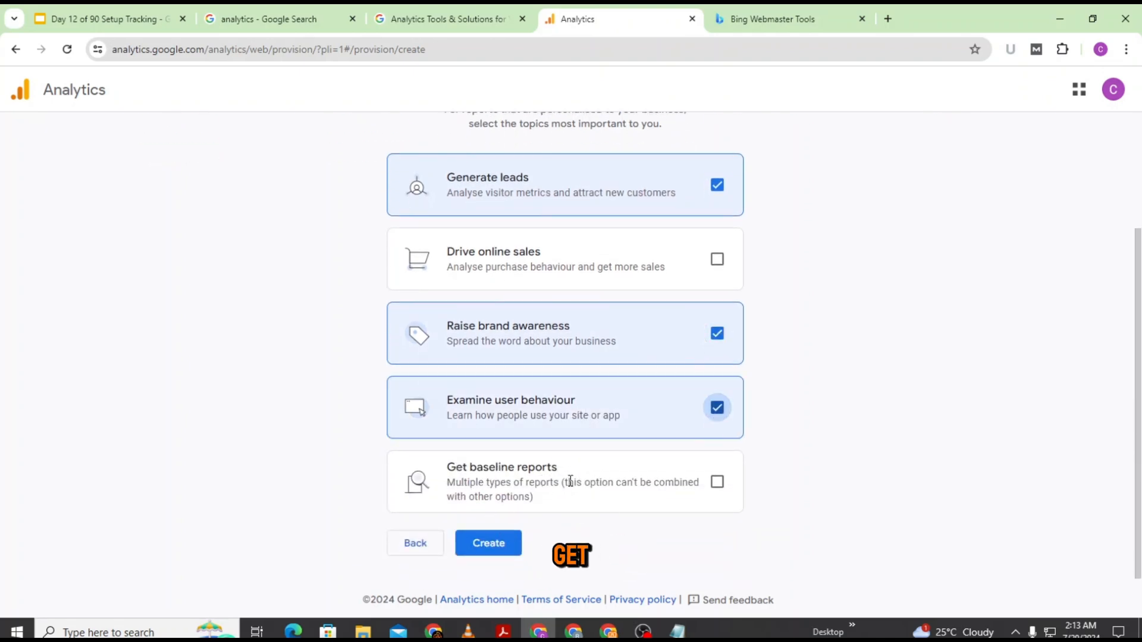
left_click(719, 494)
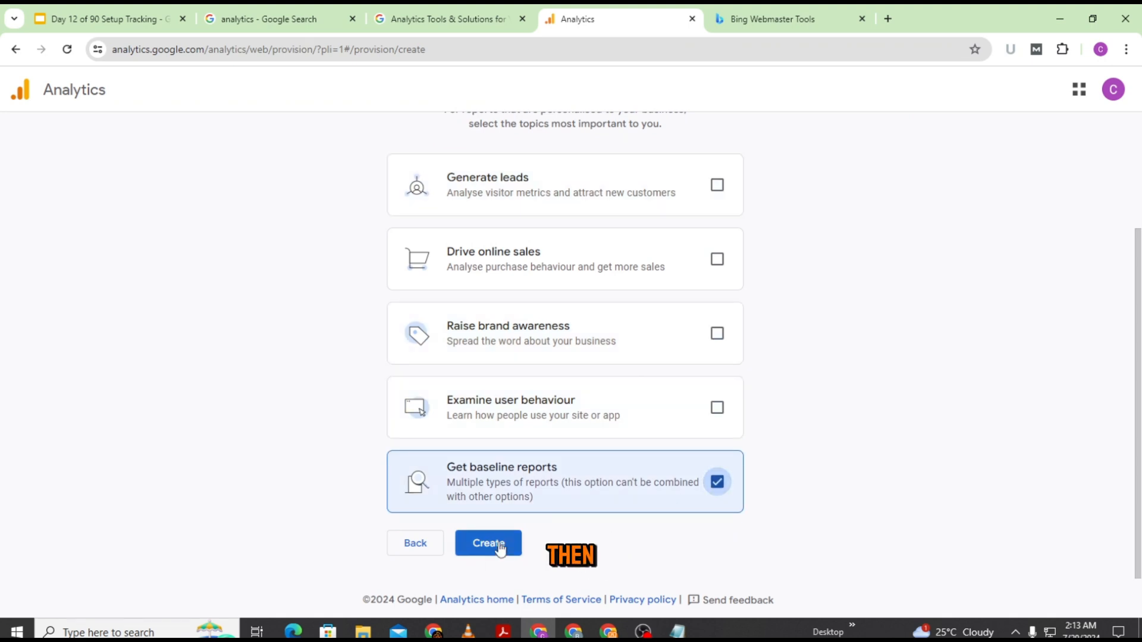
scroll(502, 549, "up", 3)
scroll(503, 549, "down", 3)
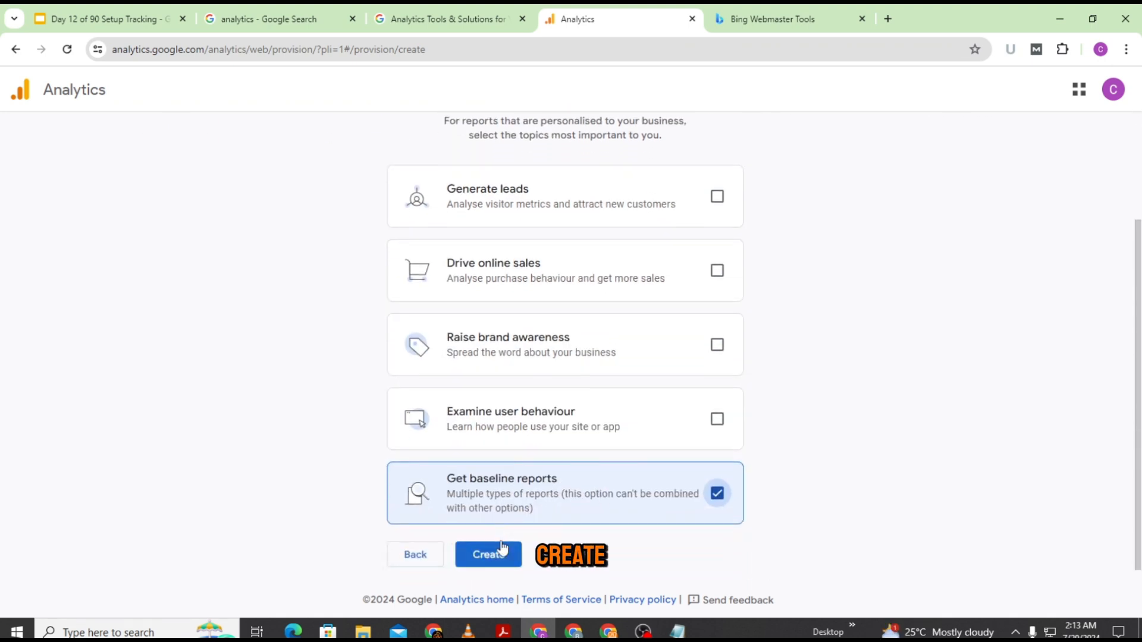
Step: Create the account, accepting the GDPR data processing terms and the Terms of Service
left_click(500, 560)
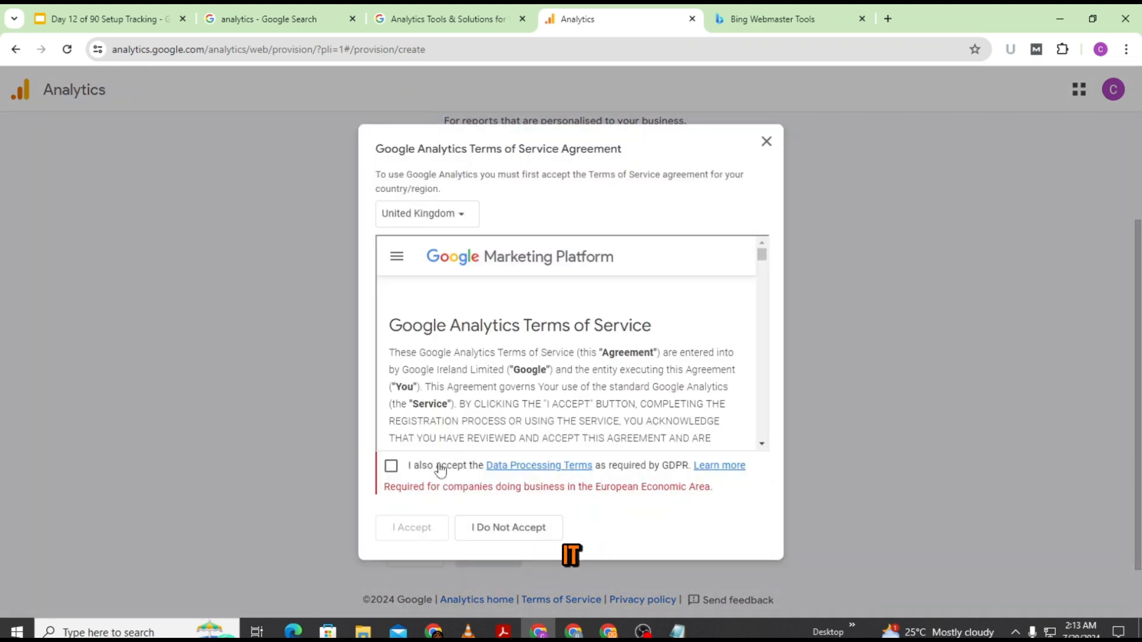
left_click(391, 466)
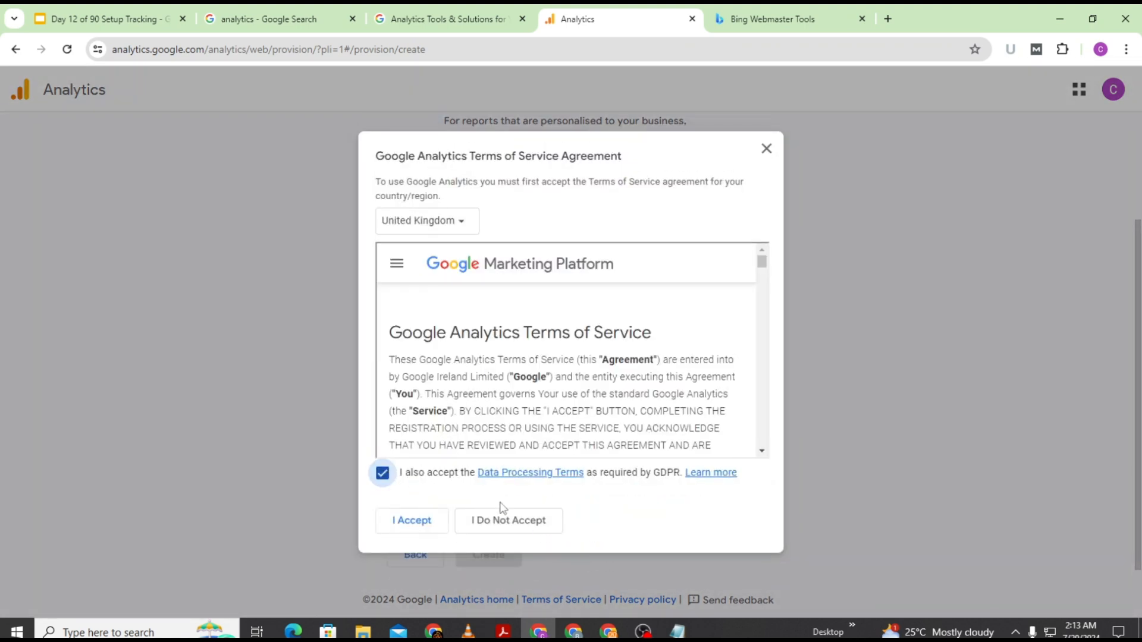
left_click(412, 521)
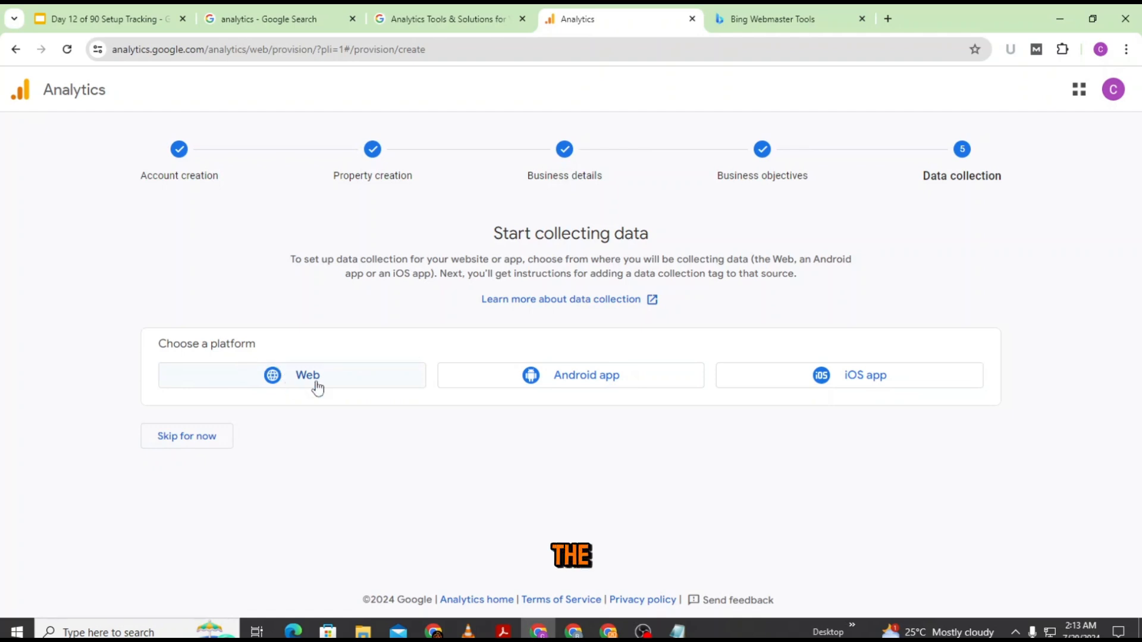
Step: Choose a Web data stream and paste remotedeskcentral.com/ as its URL
left_click(344, 377)
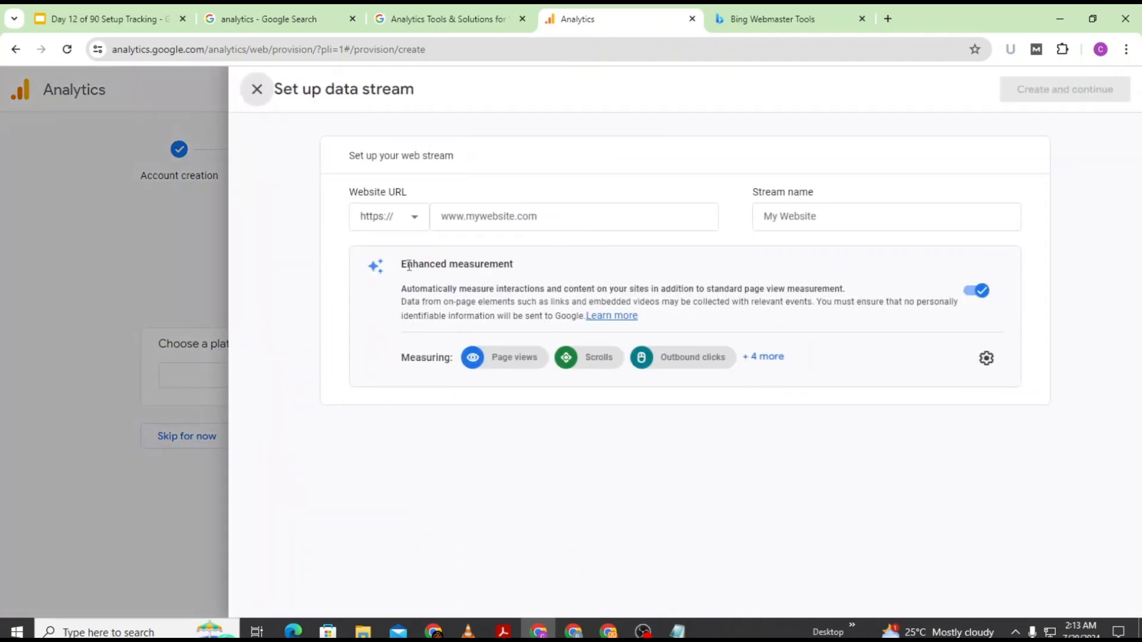
left_click(458, 214)
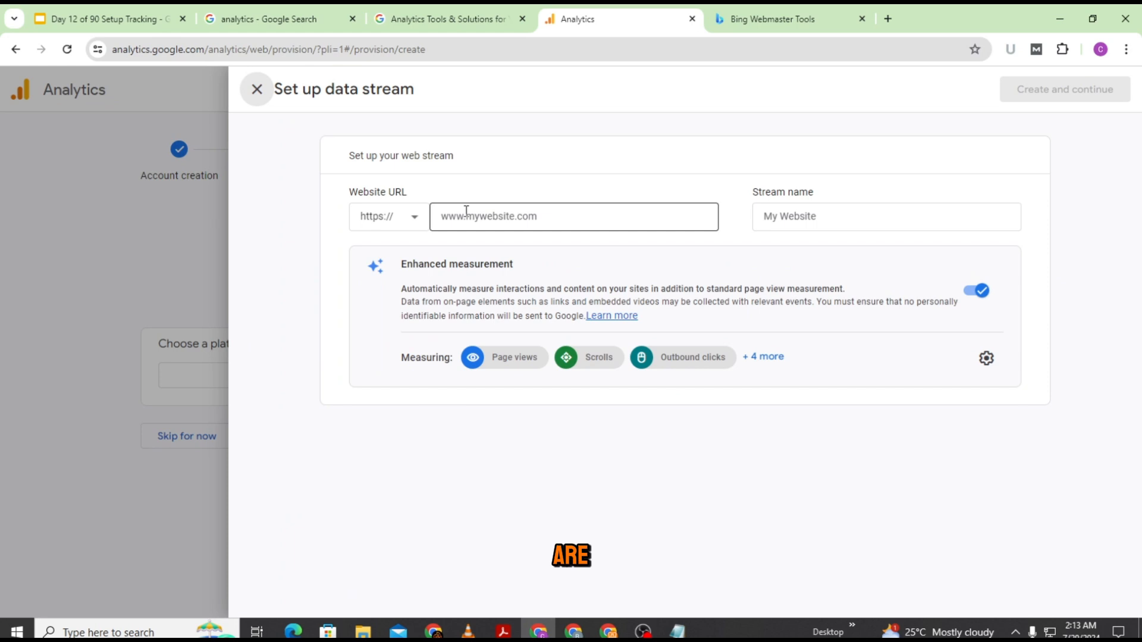
left_click(503, 220)
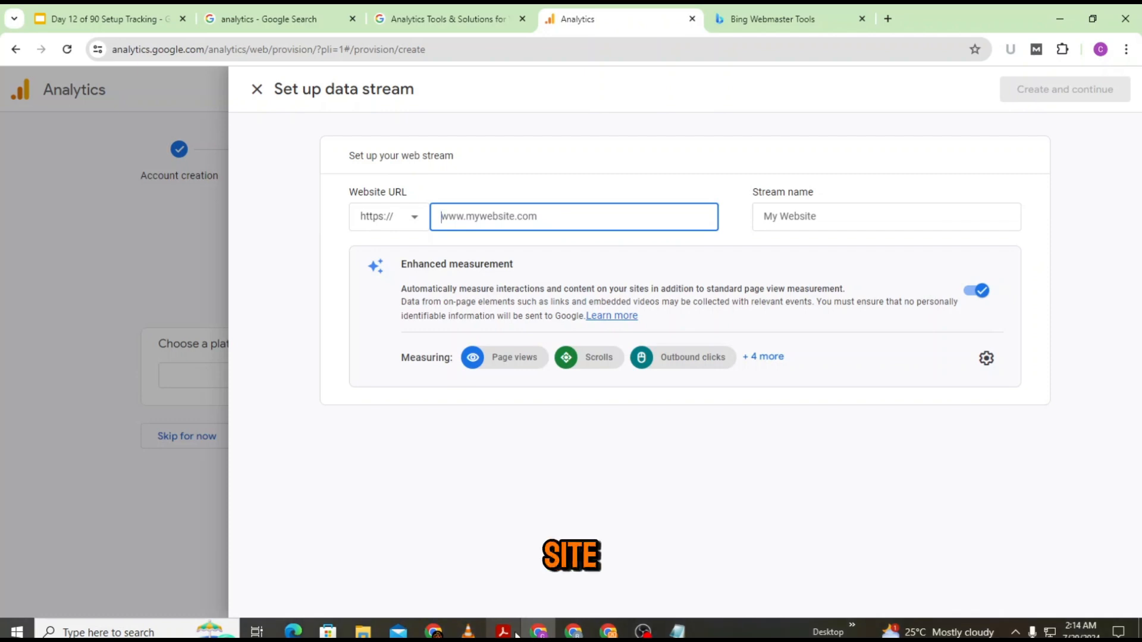
mouse_move(535, 632)
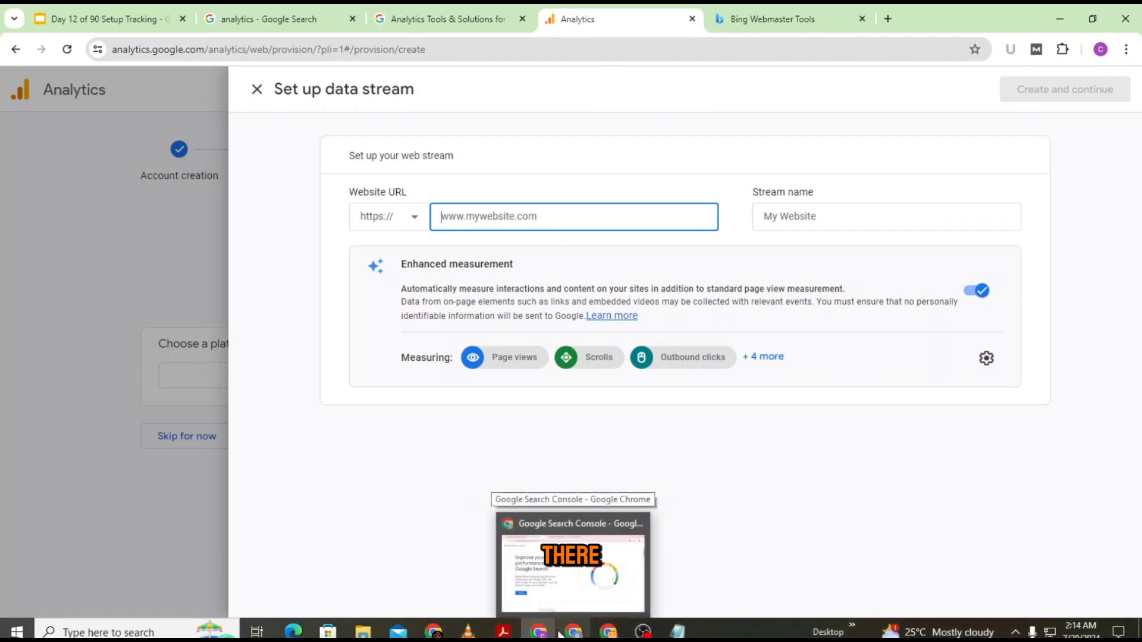
type("remotedeskcentral.com/")
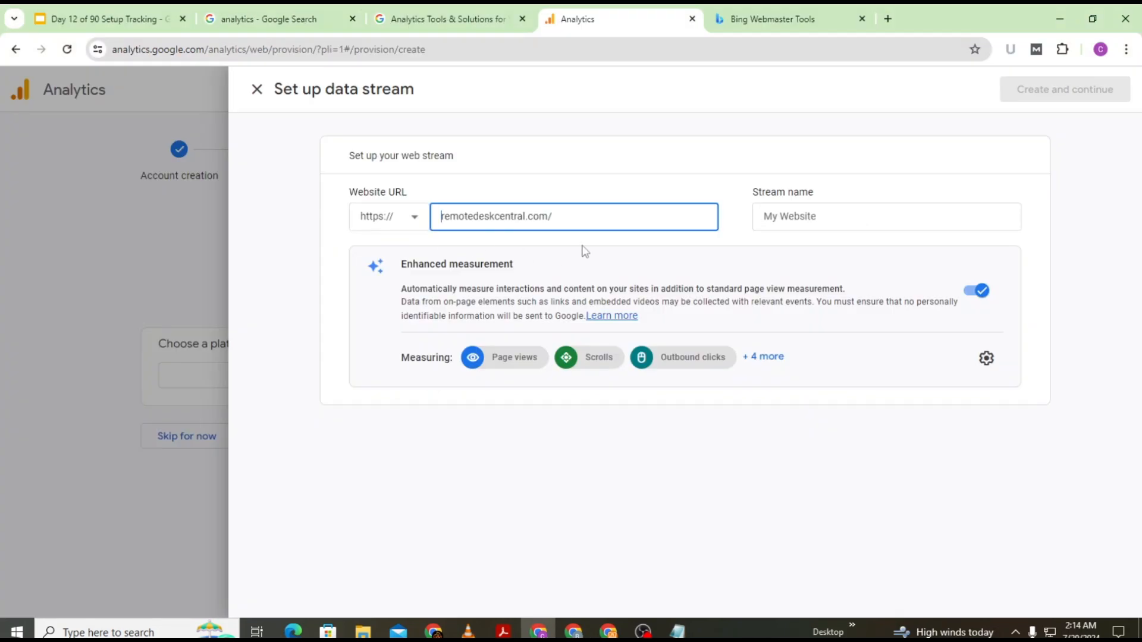
left_click(835, 214)
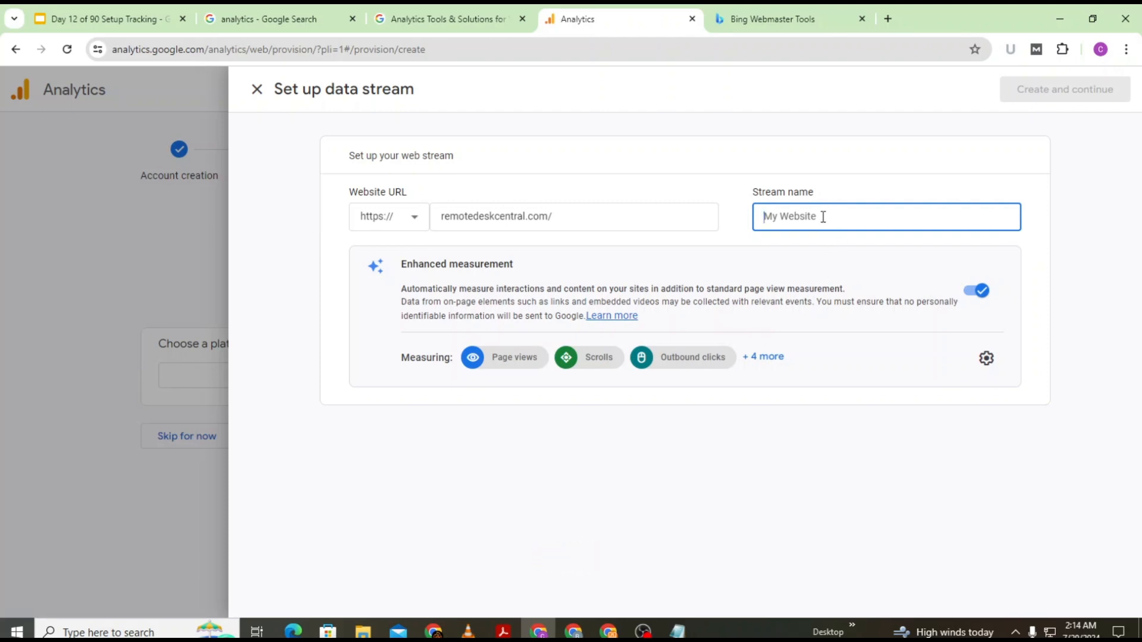
Step: Name the stream 'Remote Desk Website', show all enhanced measurement events, and switch browser windows
type("Remote Desk Website")
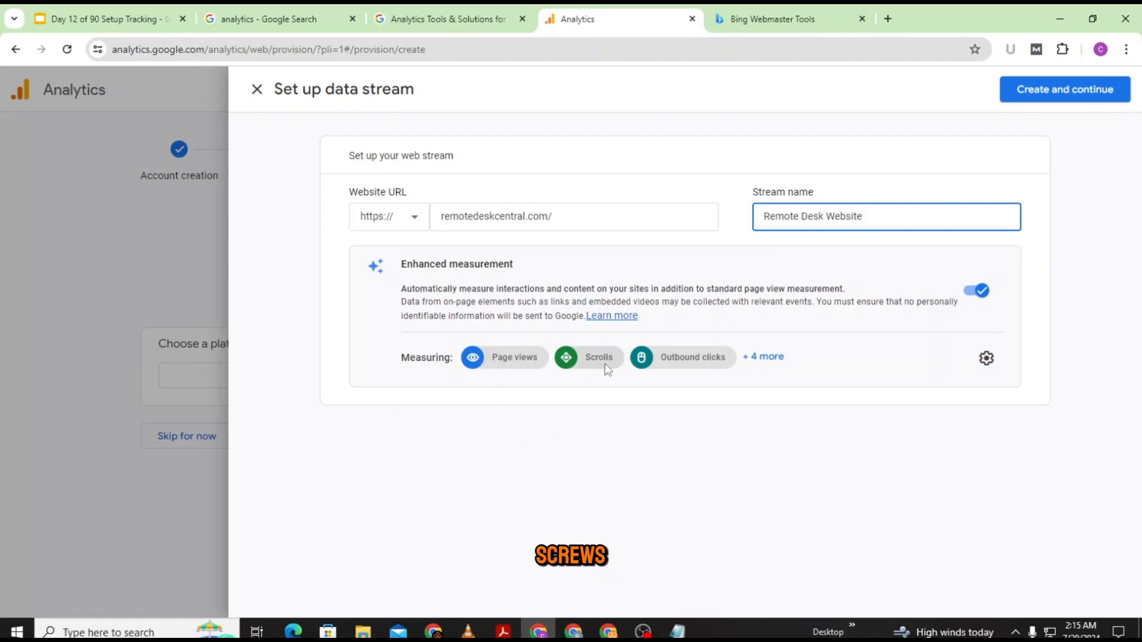
left_click(770, 359)
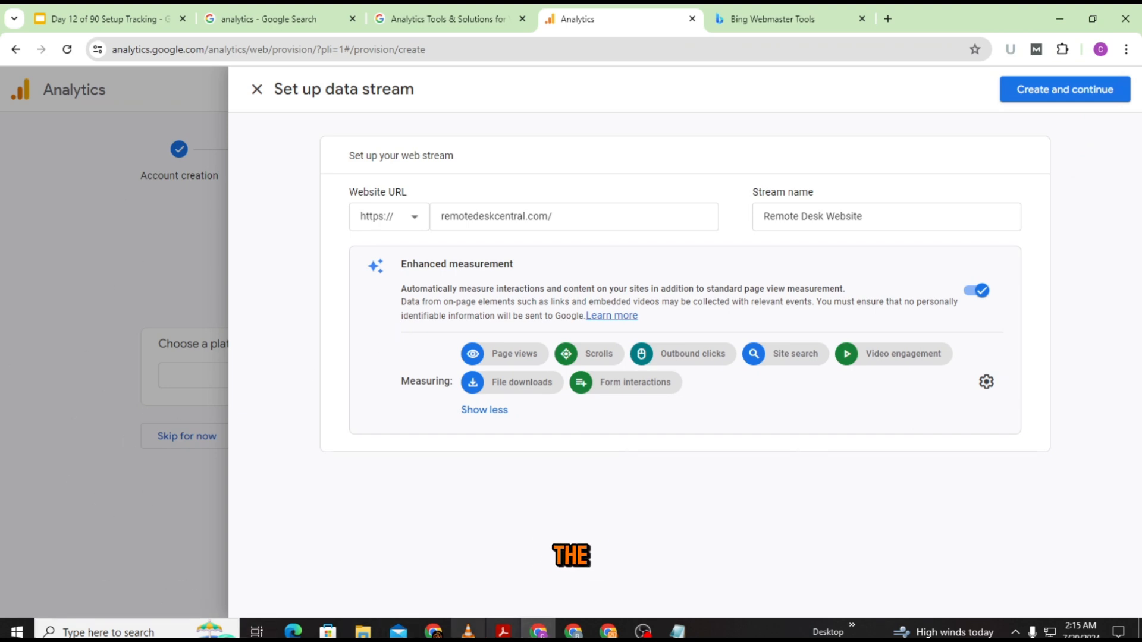
left_click(435, 632)
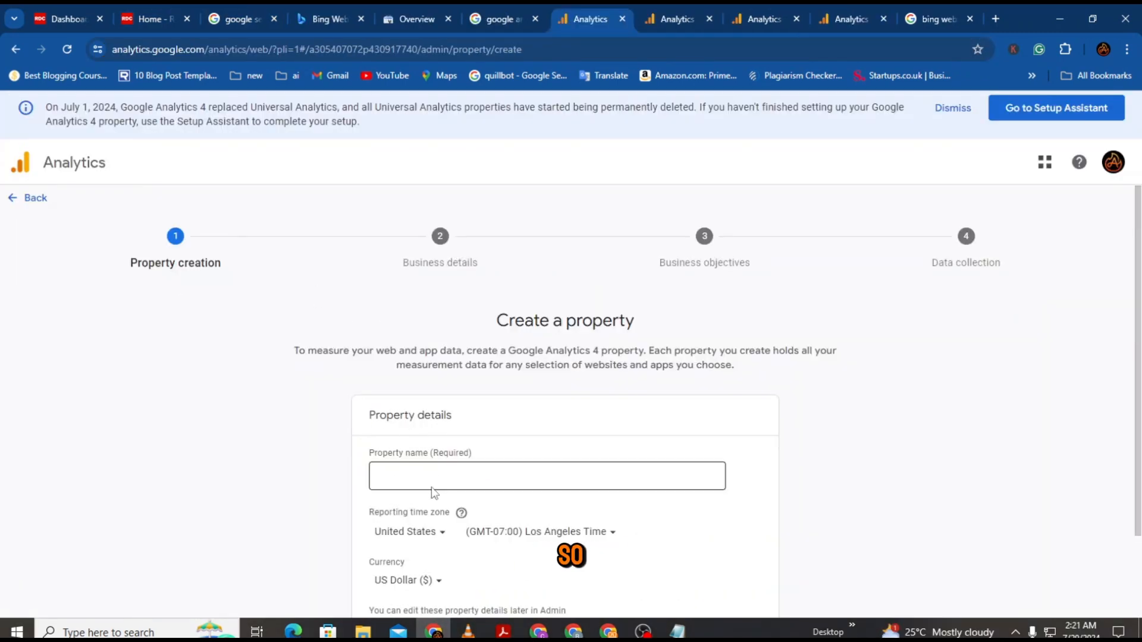
Step: Name the second property 'Remote Desk Central' and continue to business details
left_click(432, 477)
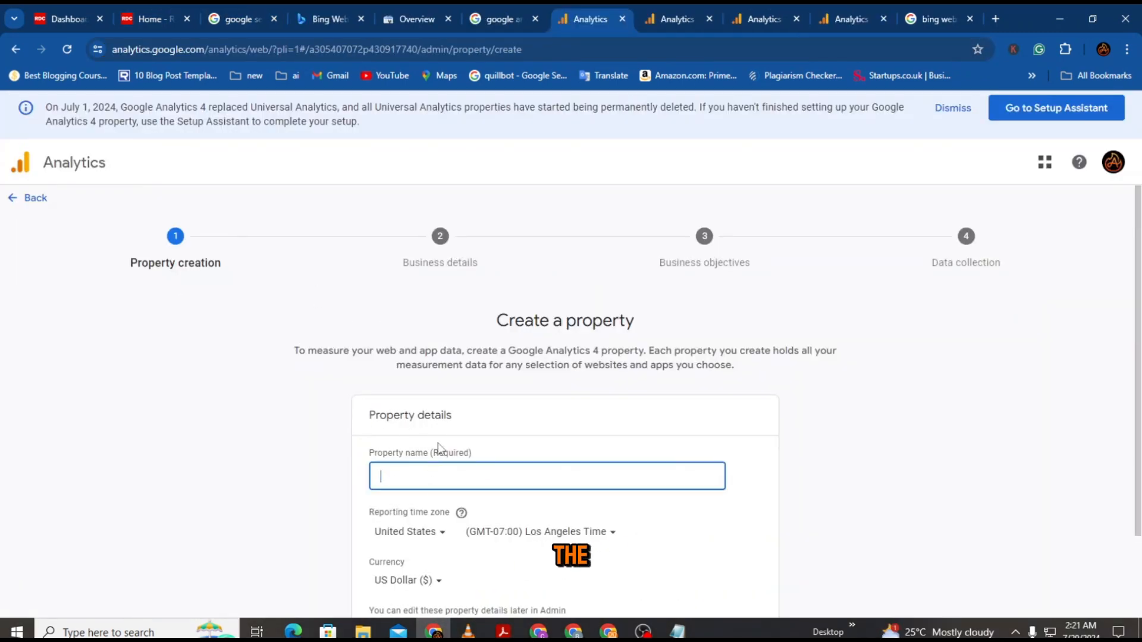
type("R")
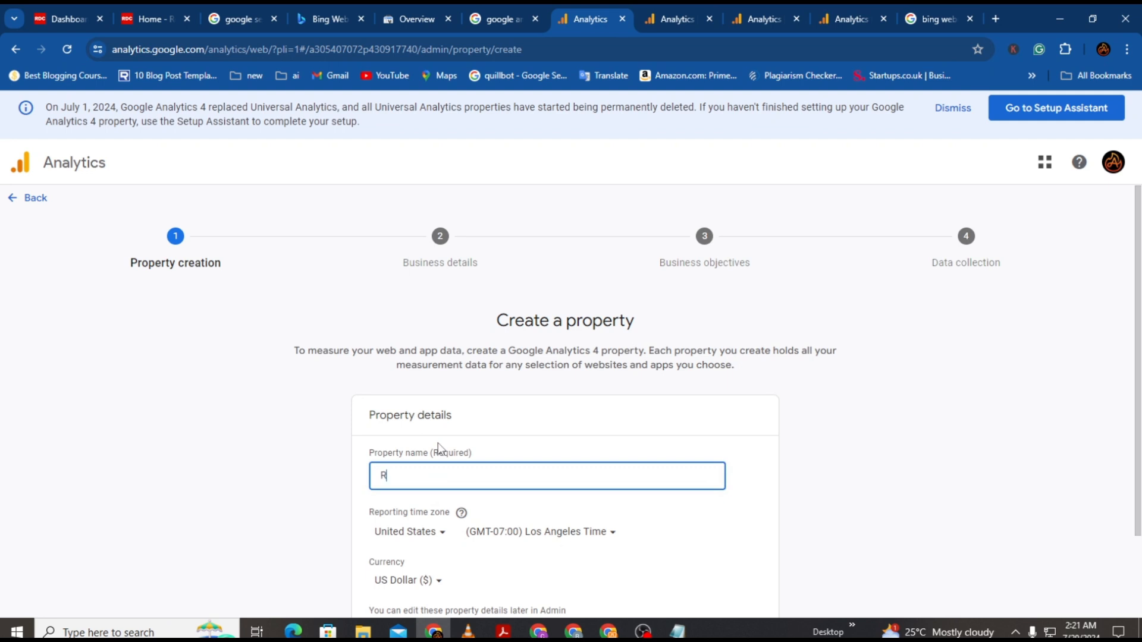
type("emote Desk Central")
scroll(430, 528, "down", 1)
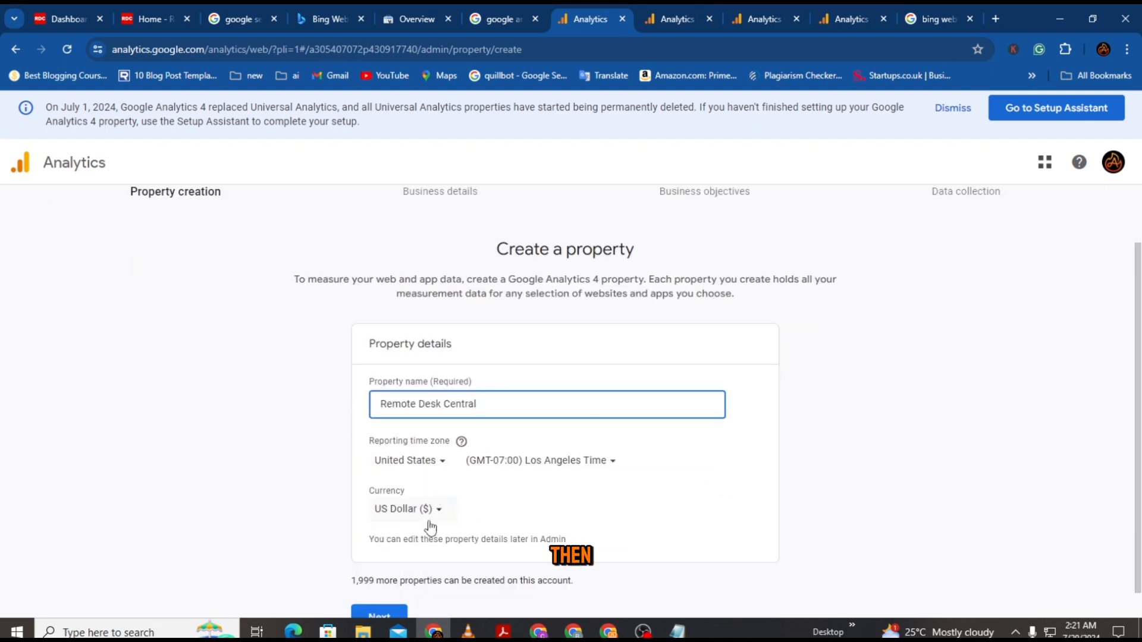
scroll(452, 517, "down", 1)
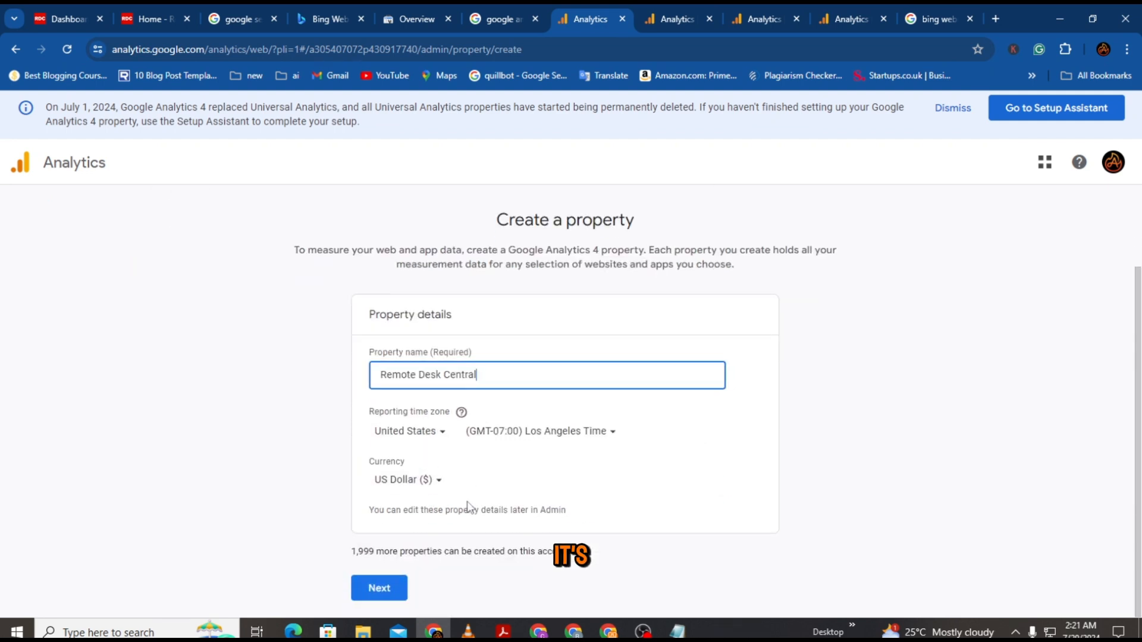
left_click(379, 588)
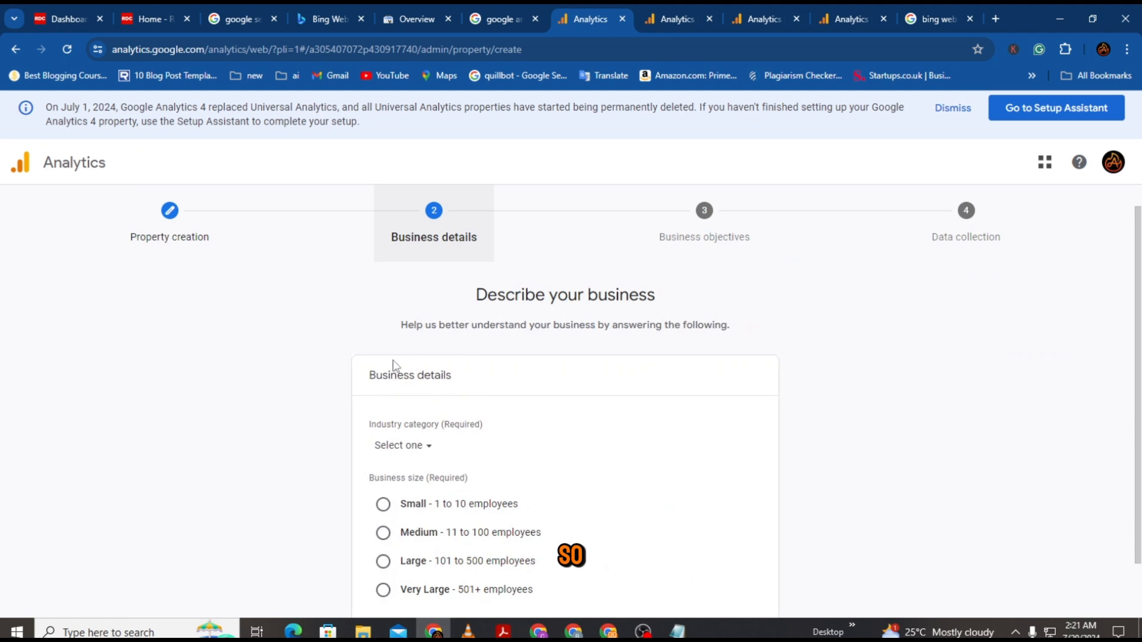
Step: Set the business size to Small, create the property, and choose the Web platform
scroll(393, 366, "down", 1)
left_click(384, 441)
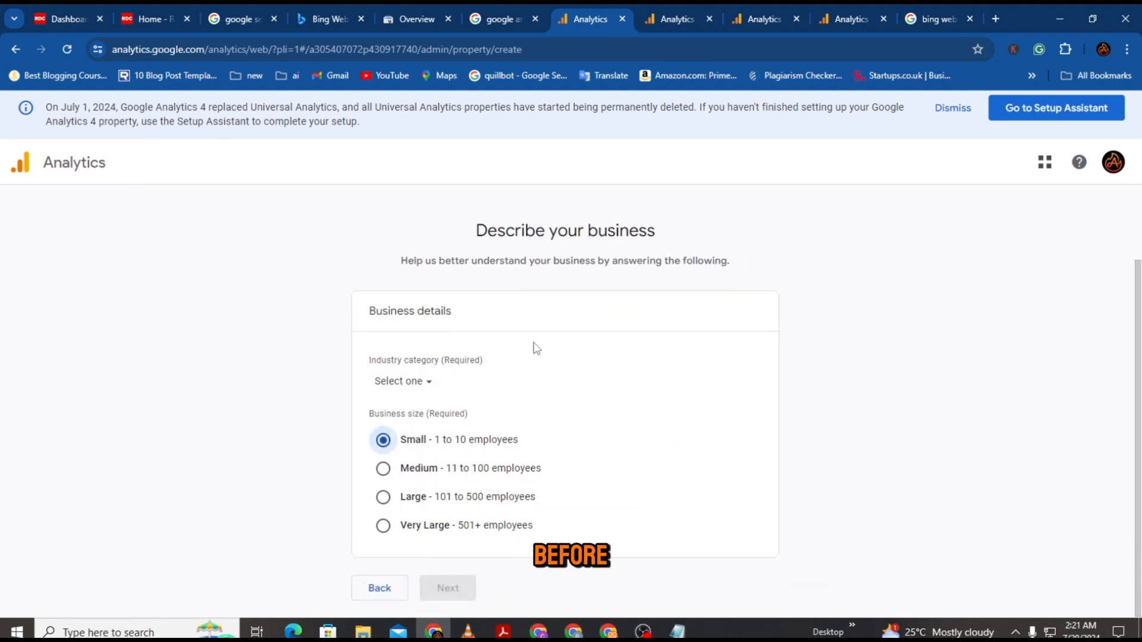
scroll(440, 428, "up", 1)
left_click(429, 481)
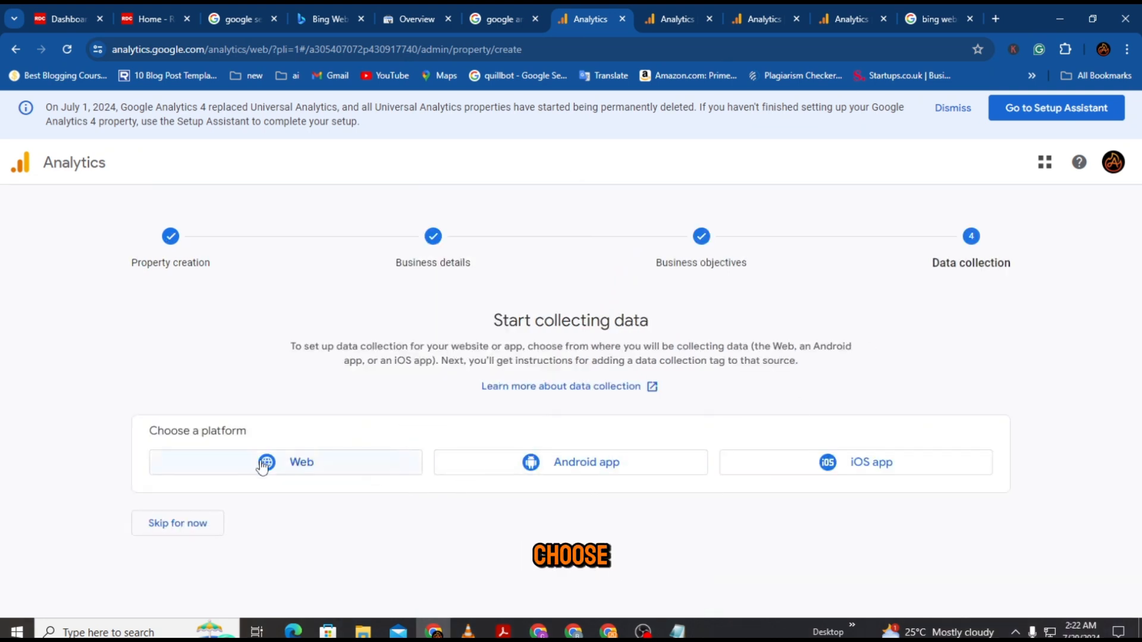
left_click(266, 467)
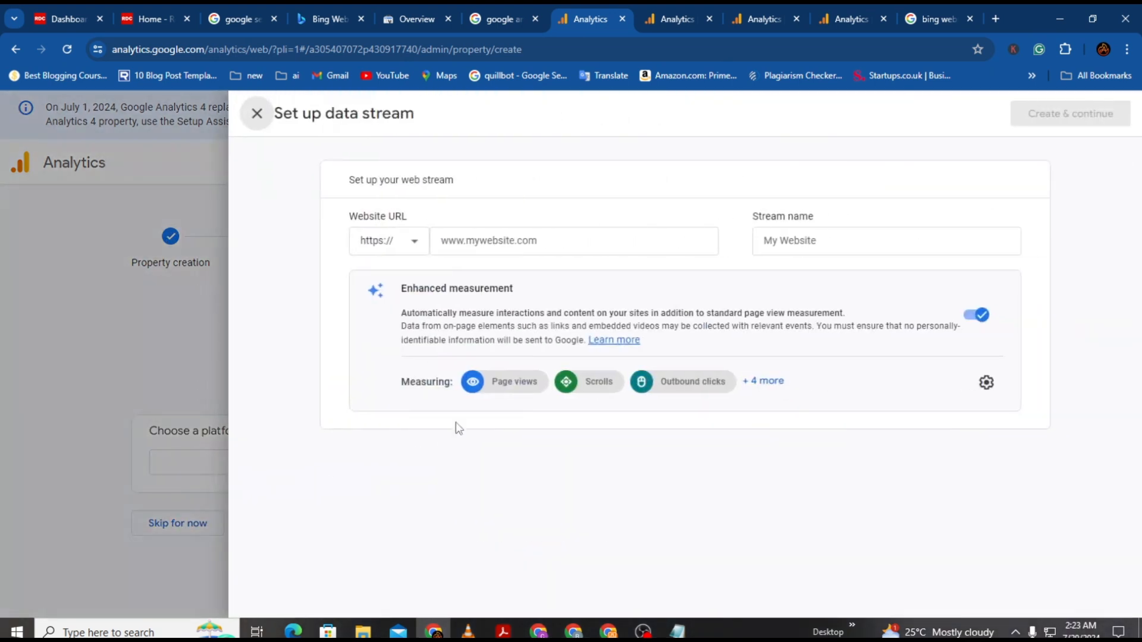
left_click(482, 241)
right_click(487, 242)
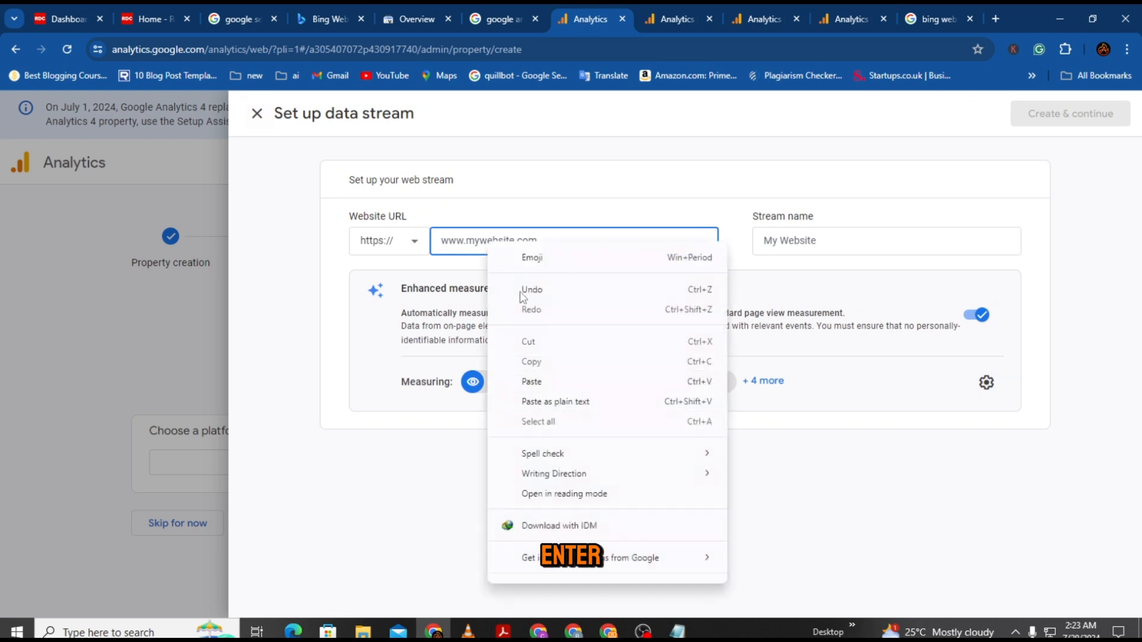
left_click(548, 403)
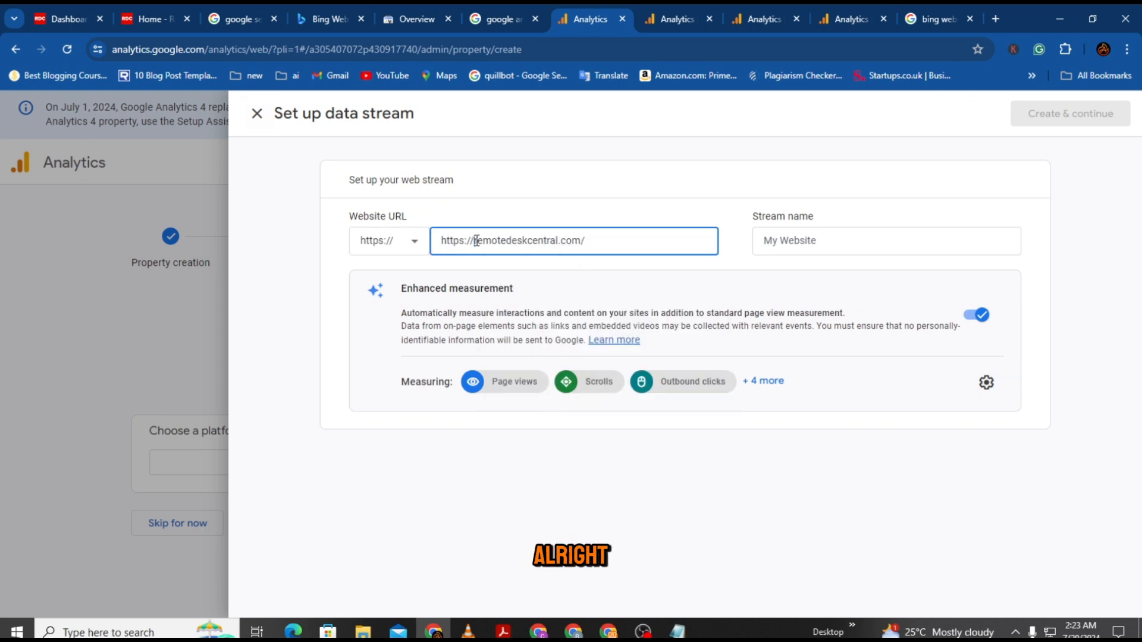
left_click_drag(475, 241, 440, 241)
key("BackSpace")
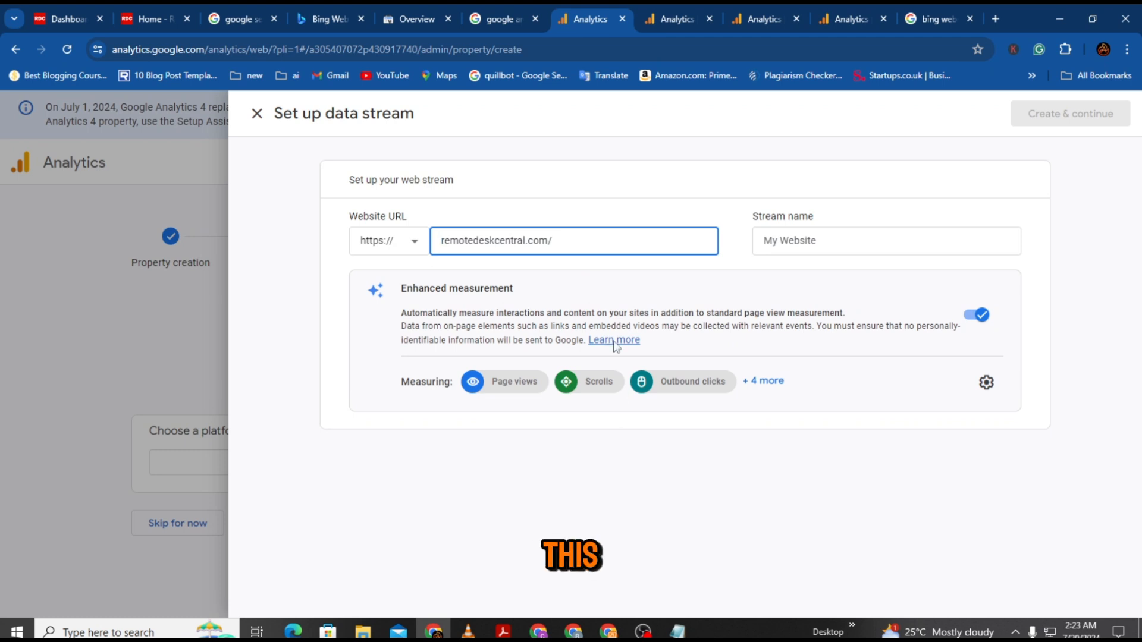
left_click(584, 236)
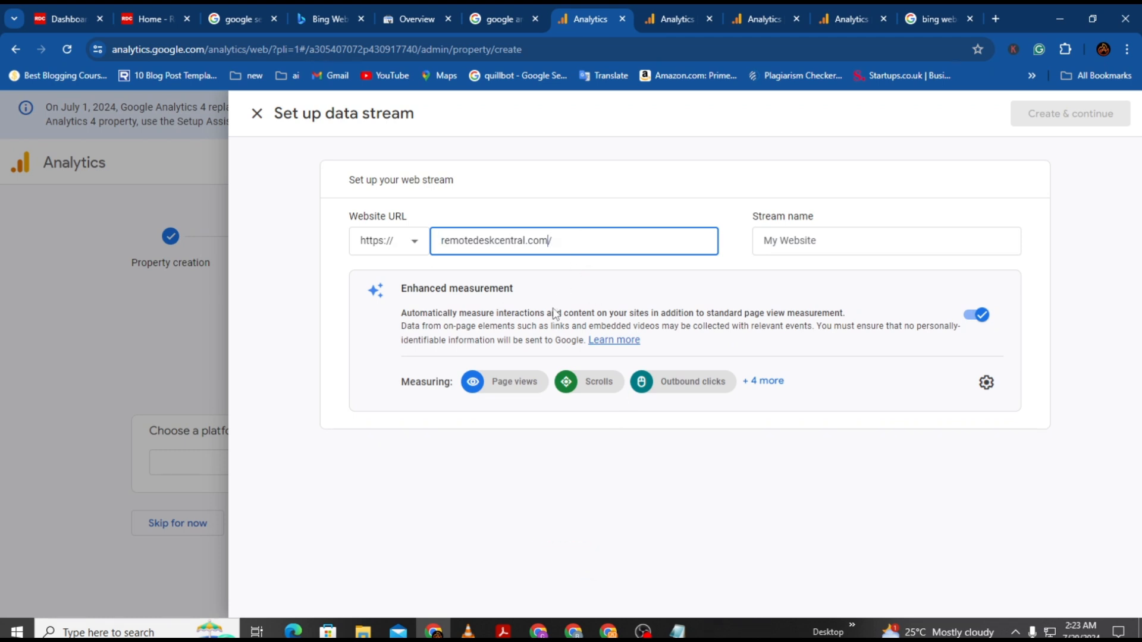
Step: Name the stream 'Remote Desk Central' and create it
left_click(797, 242)
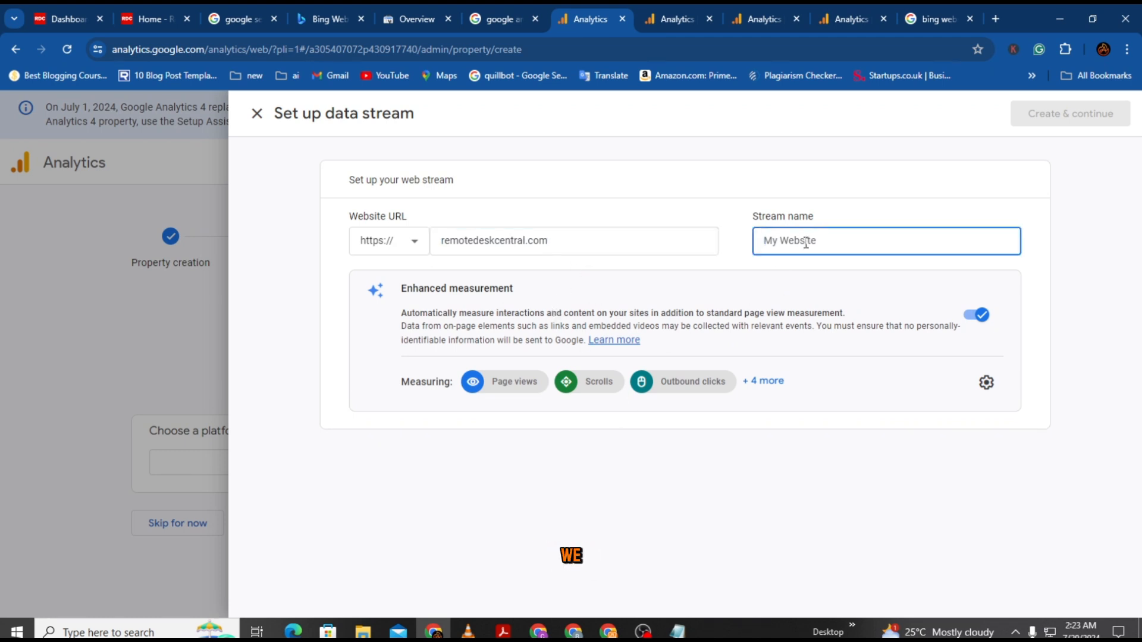
type("Remote Desk Central")
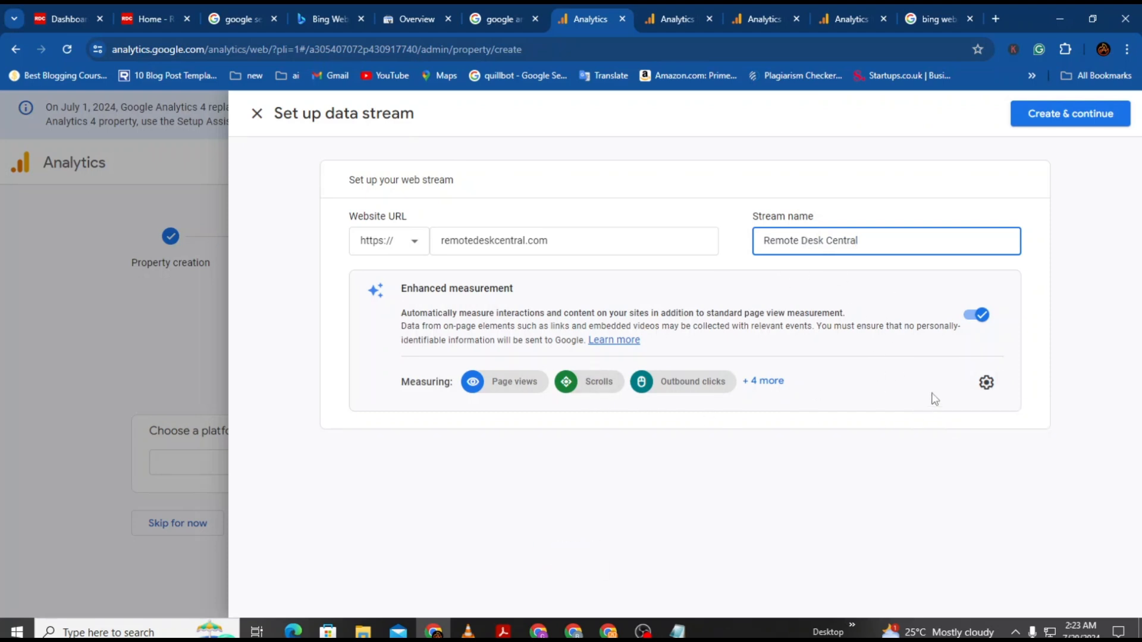
left_click(768, 382)
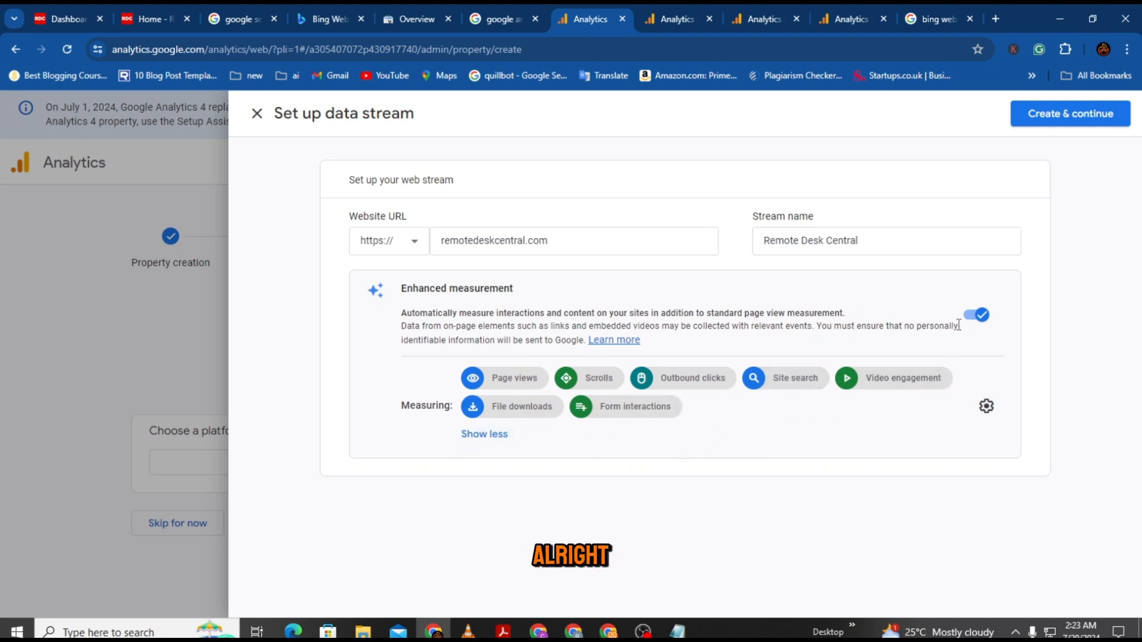
left_click(1064, 115)
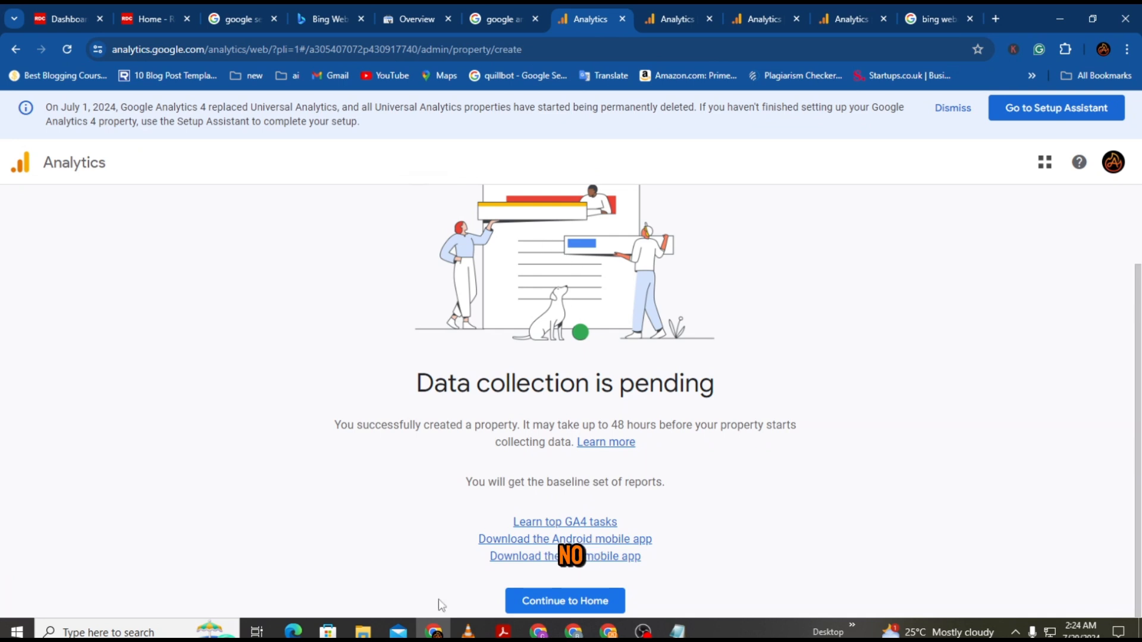
Step: Return to Analytics home and open the Remote Desk Central web stream's details
left_click(558, 603)
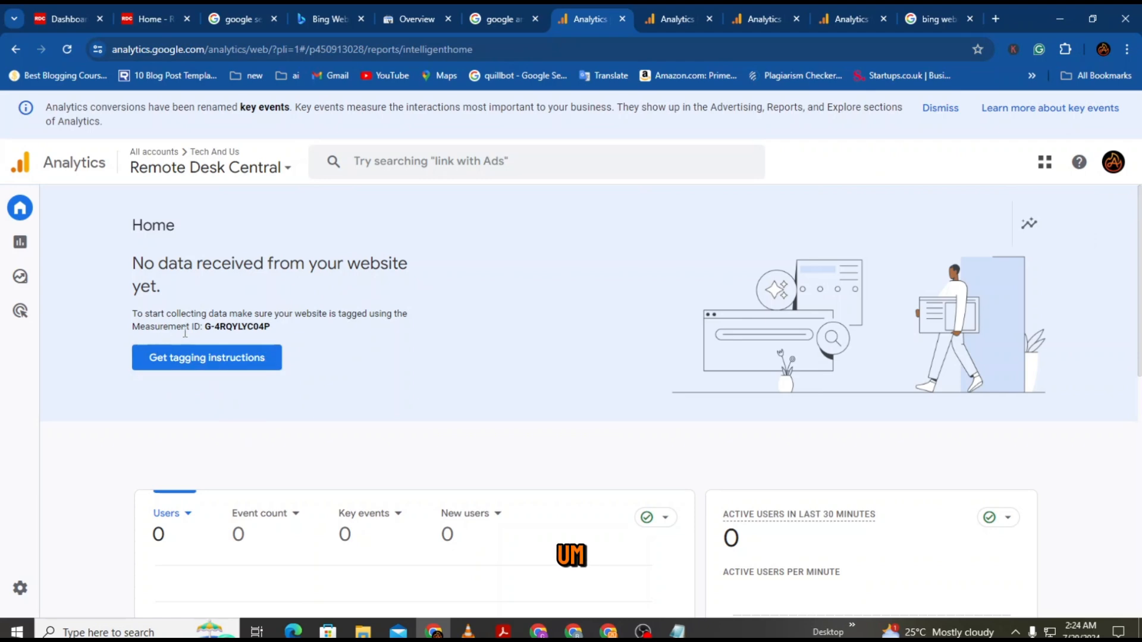
left_click(205, 357)
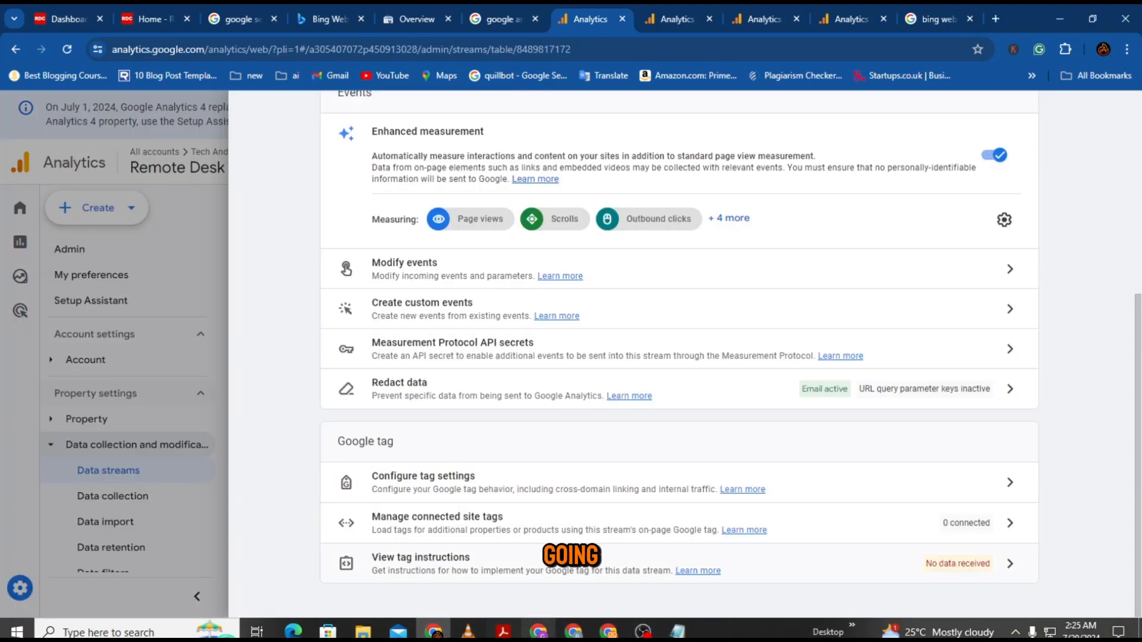
Step: Find Site Kit by Google via a 'google' plugin search, then install and activate it
left_click(66, 23)
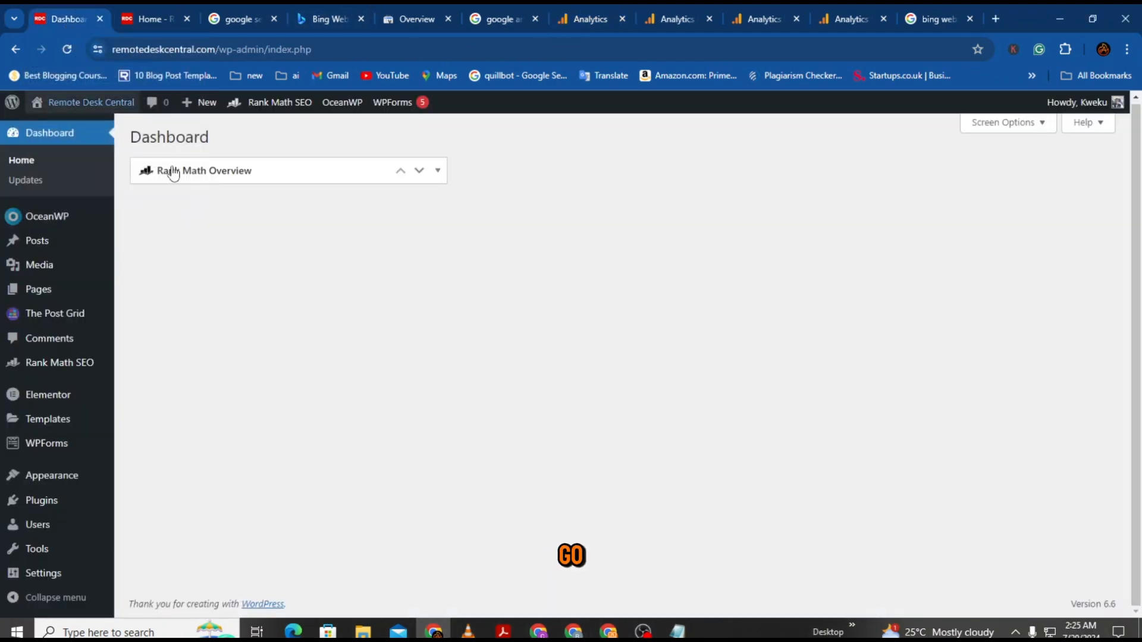
left_click(41, 505)
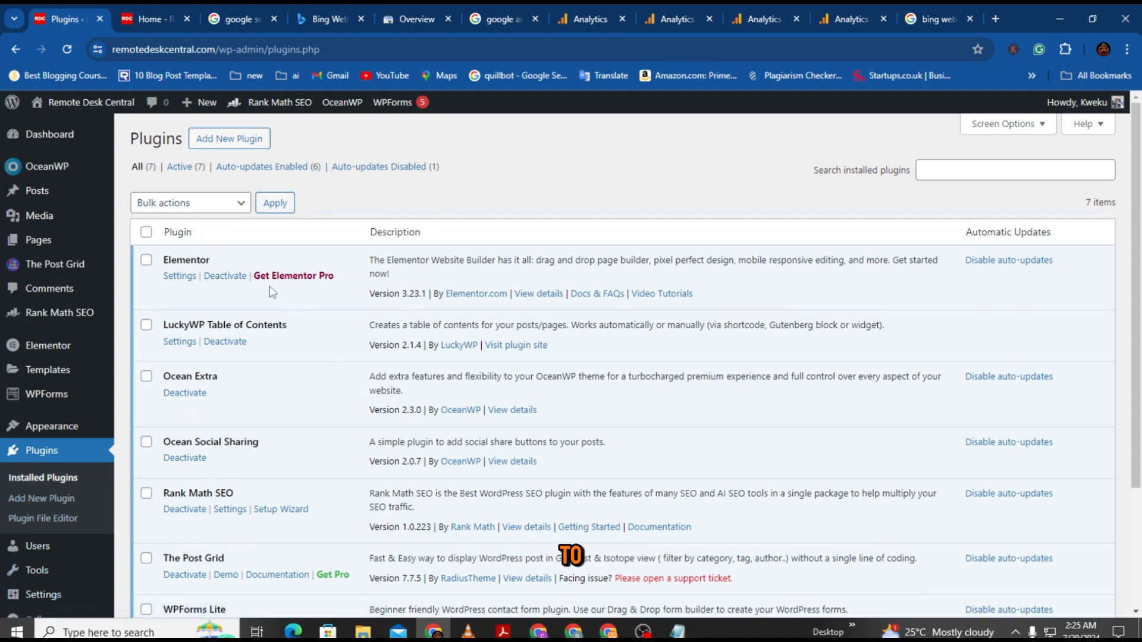
left_click(229, 138)
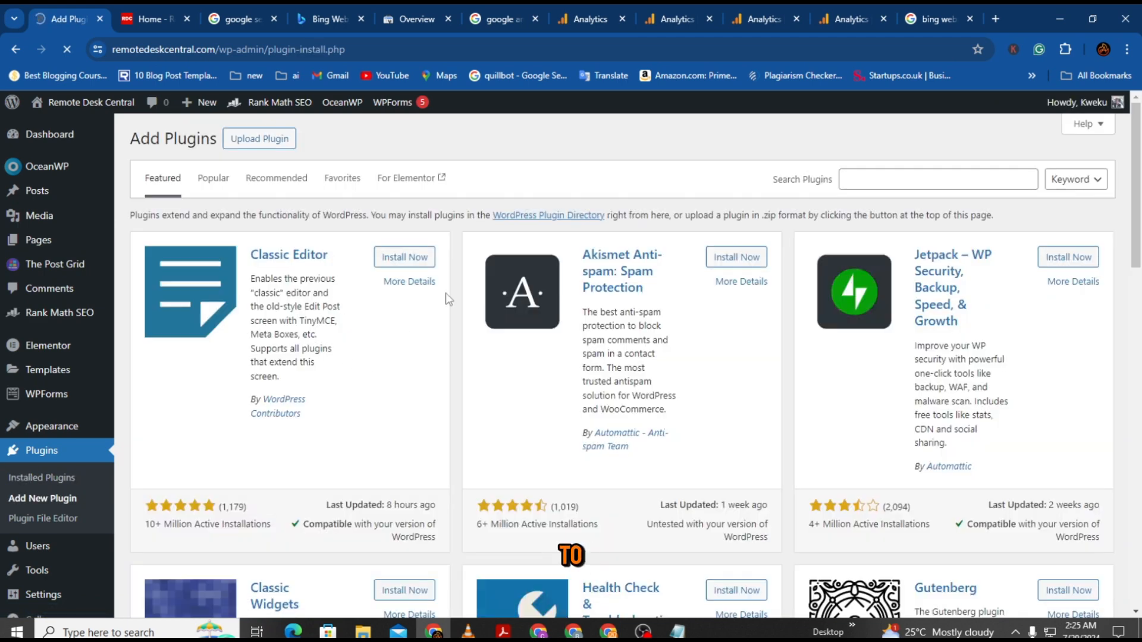
left_click(882, 176)
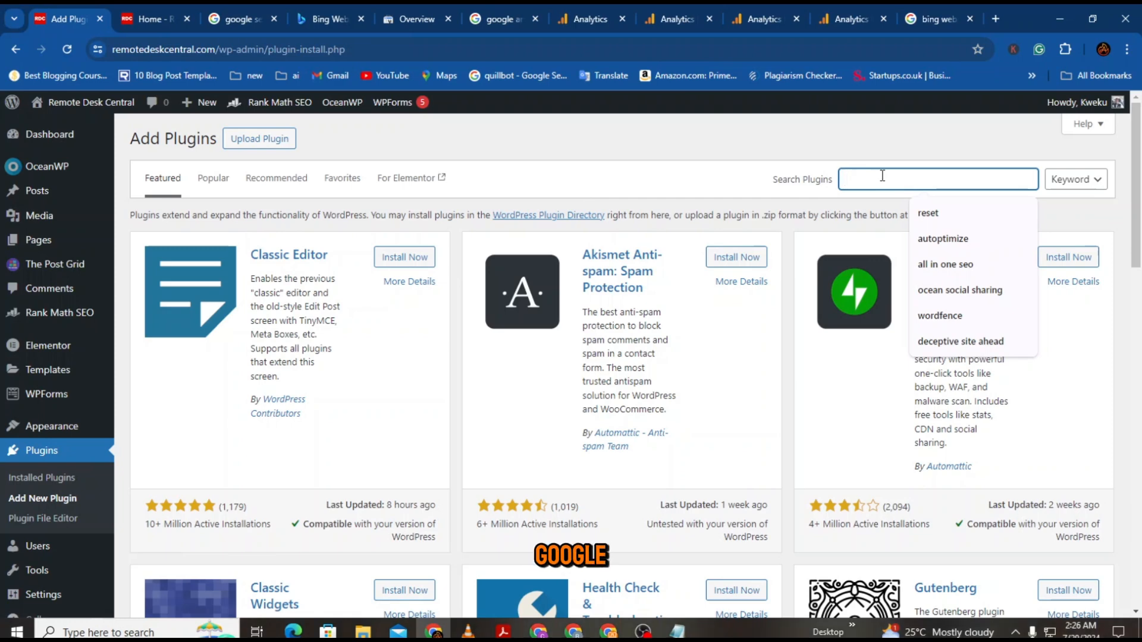
type("google")
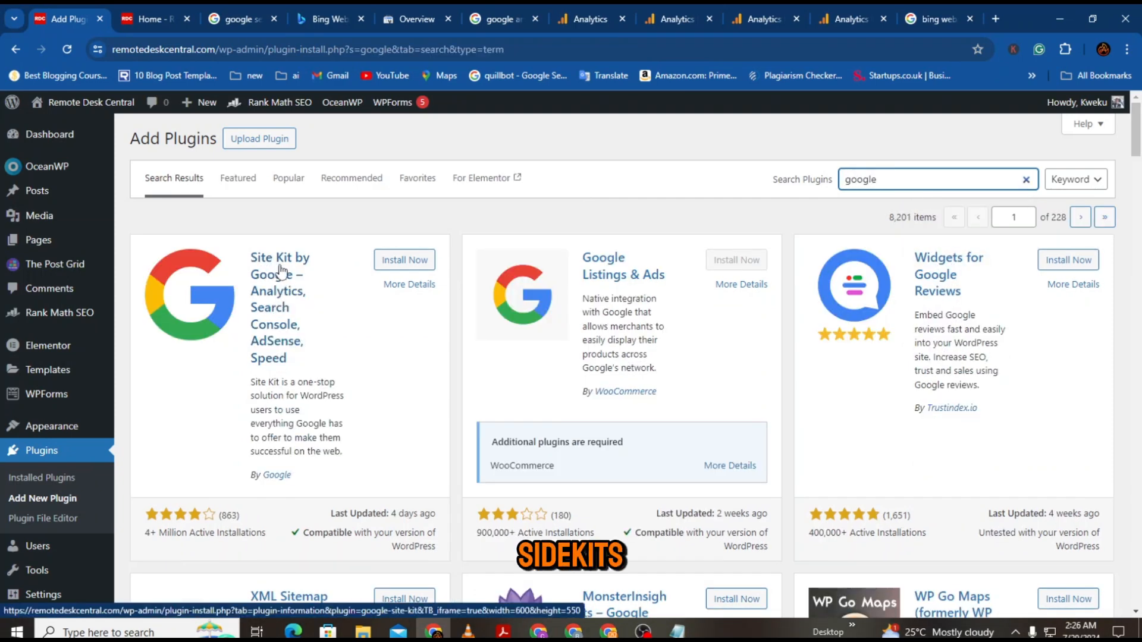
left_click(400, 263)
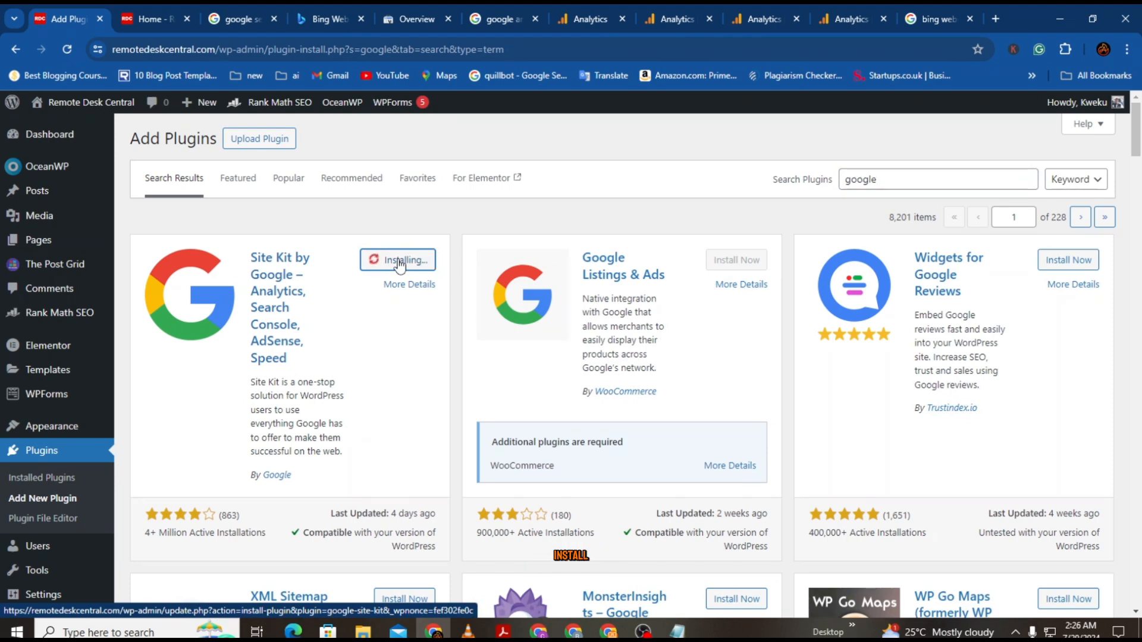
left_click(400, 264)
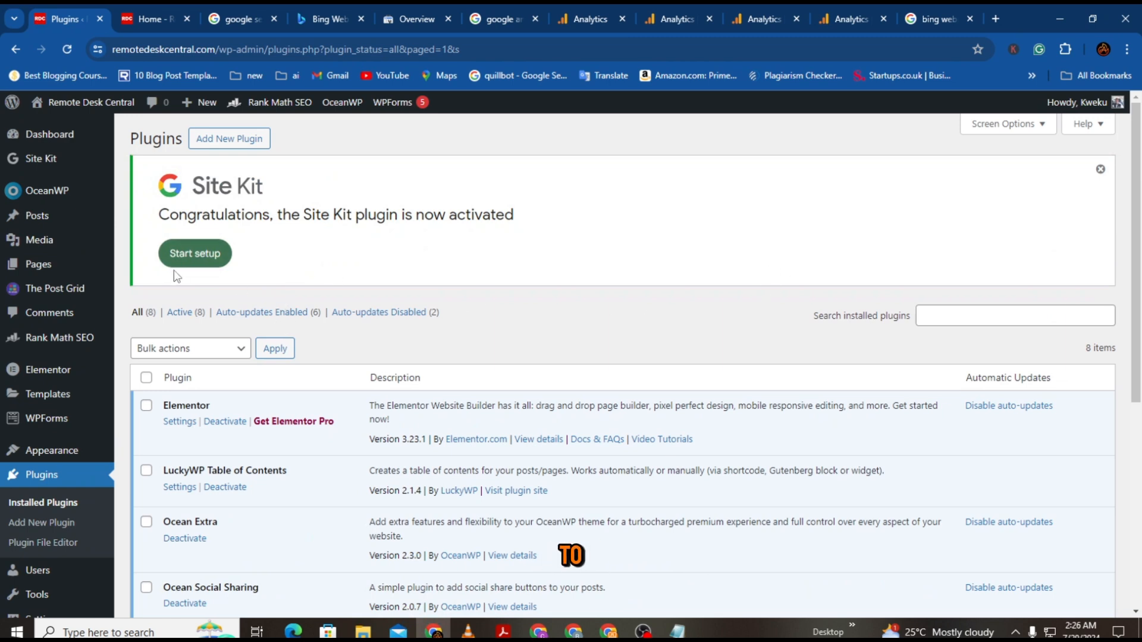
Step: Start Site Kit setup with Google Analytics included, then sign in with Google and grant account access
left_click(212, 263)
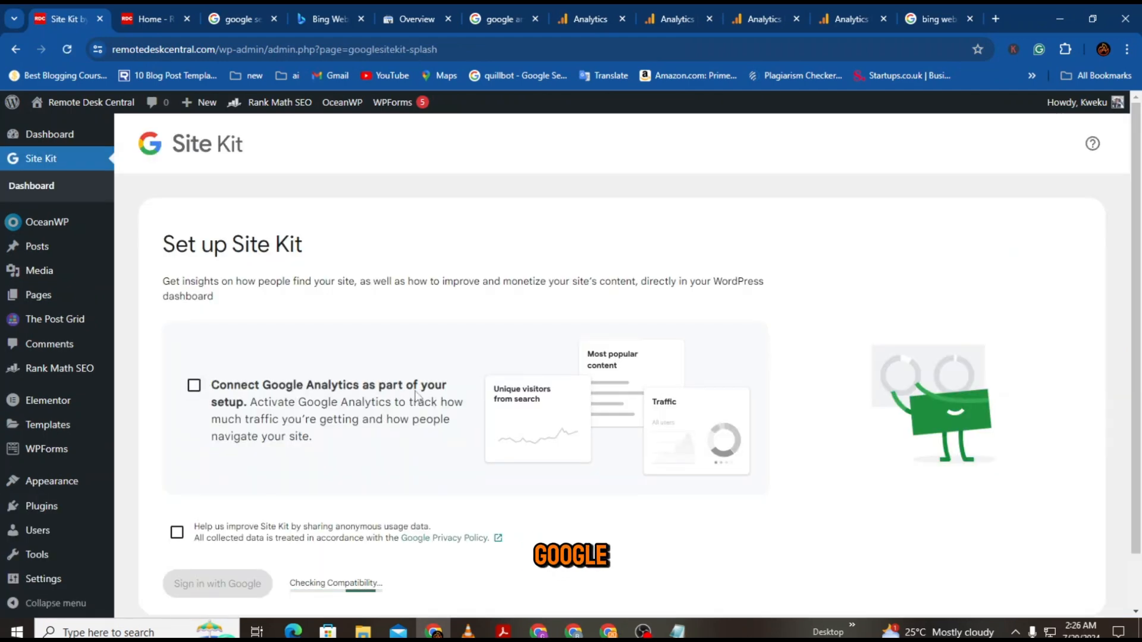
left_click(194, 385)
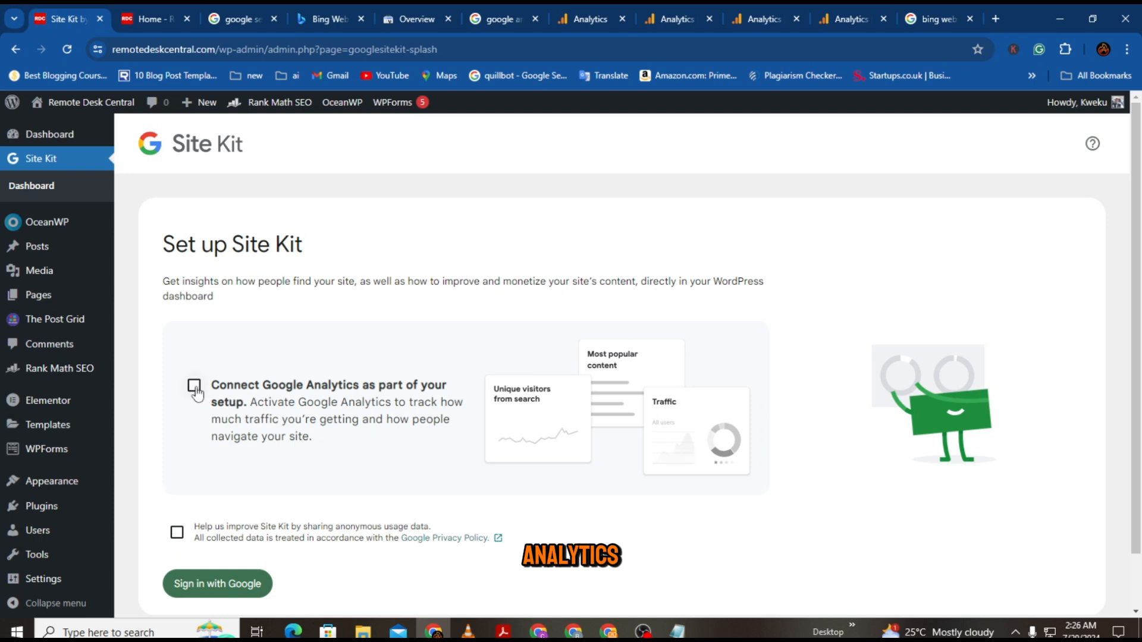
scroll(229, 491, "down", 1)
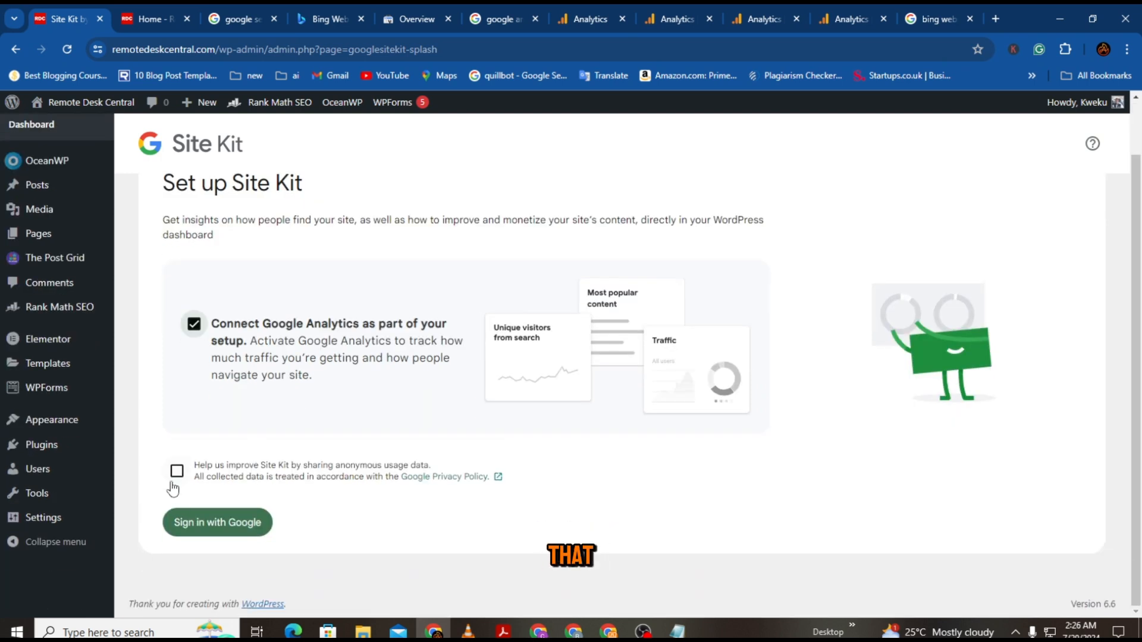
left_click(206, 527)
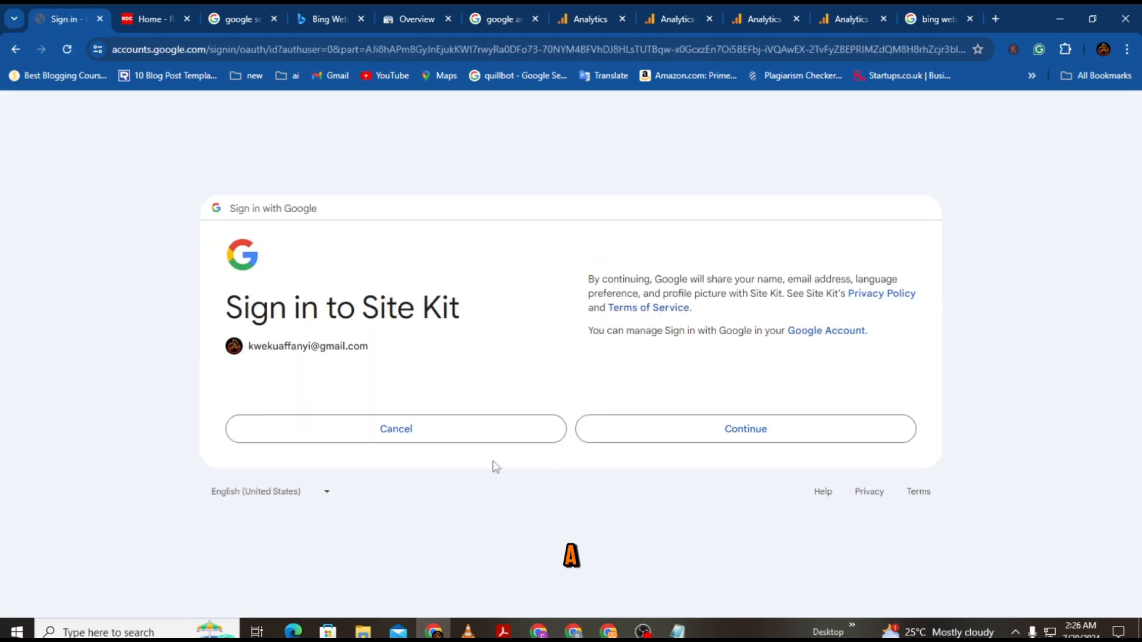
left_click(803, 445)
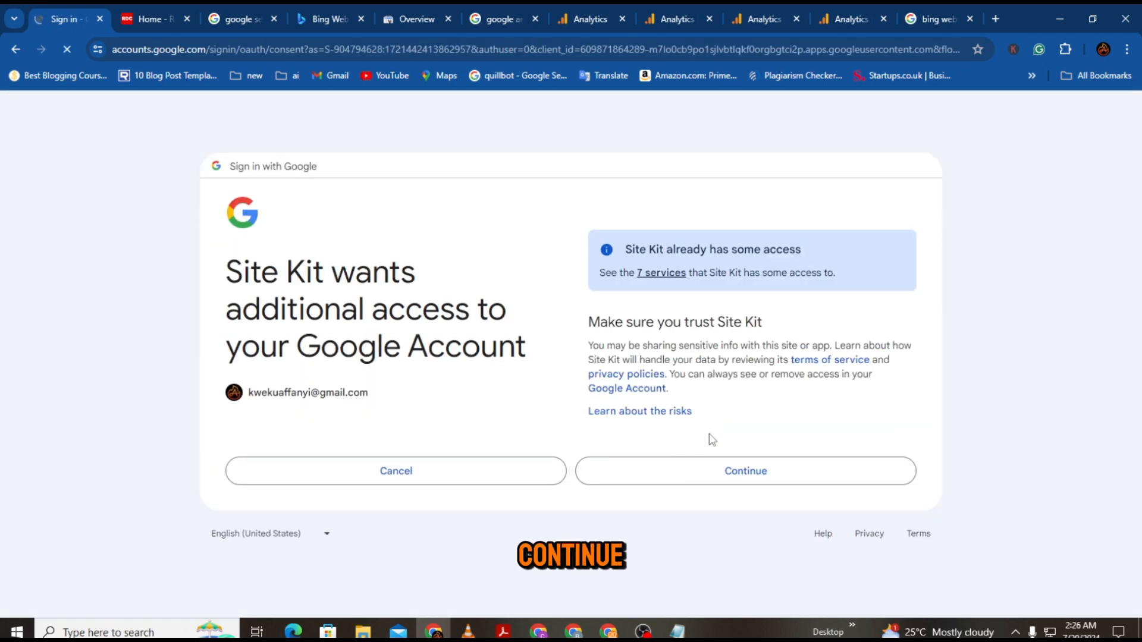
left_click(744, 472)
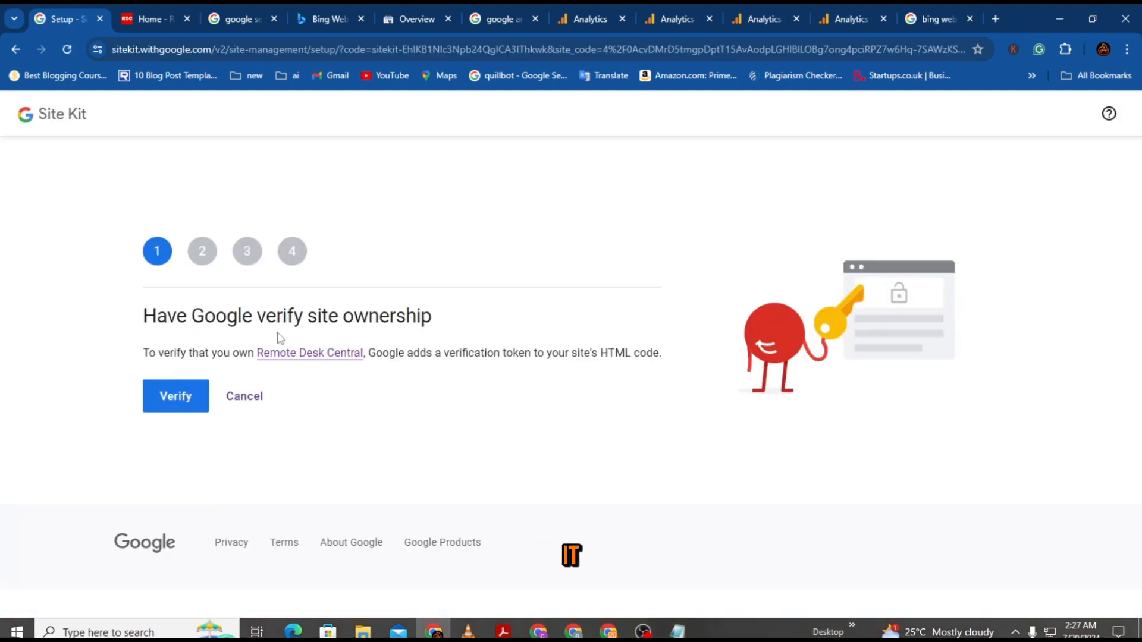
Step: Verify site ownership, allow Site Kit dashboard metrics, and proceed to the Google Analytics setup step
left_click(182, 404)
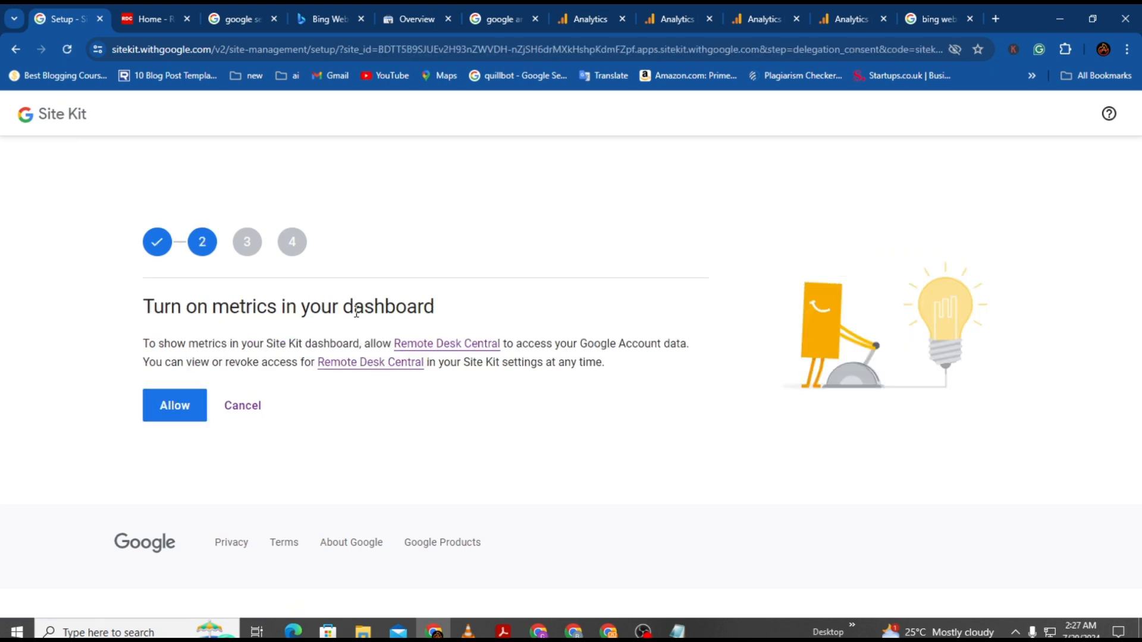
left_click(180, 405)
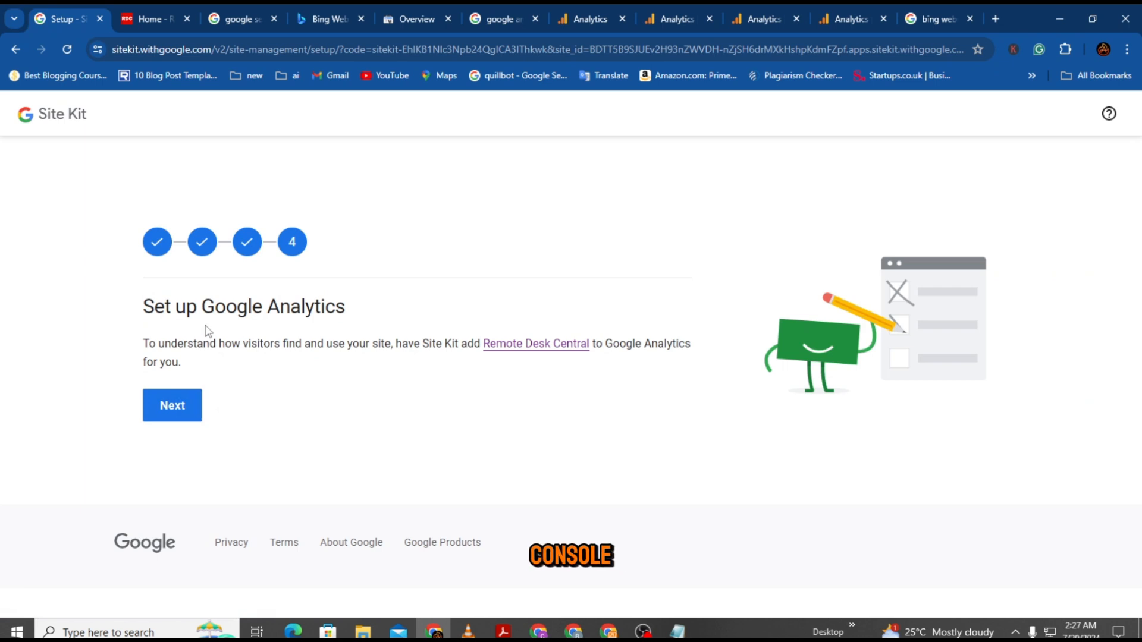
left_click(185, 416)
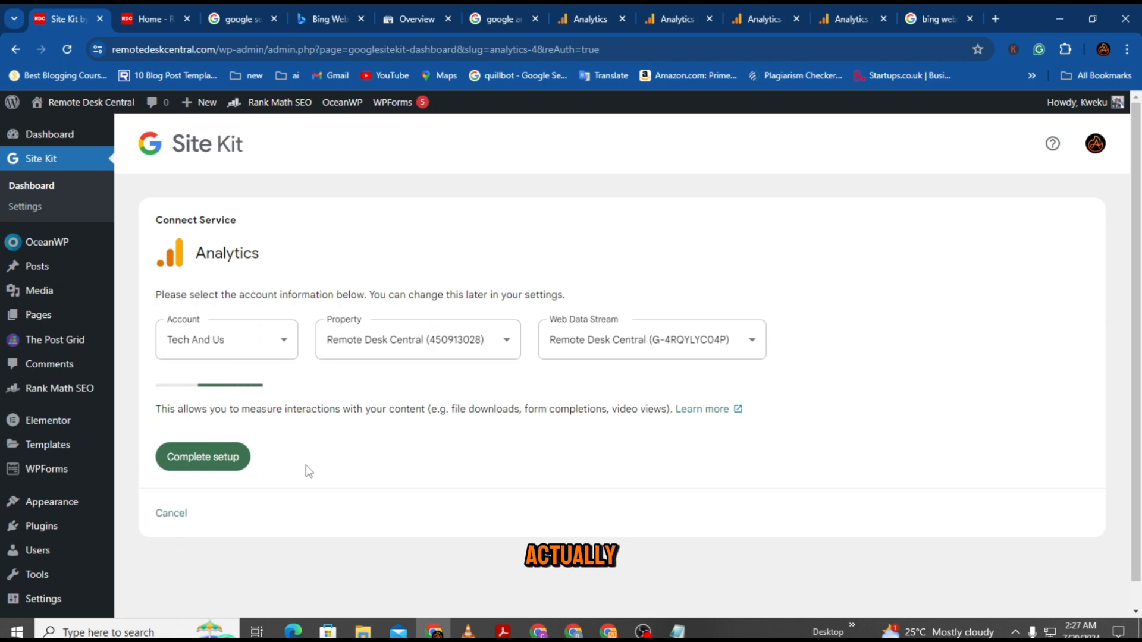
Step: Create a new Analytics account named Remote Desk Central with country Ghana, continuing through Google sign-in
left_click(286, 347)
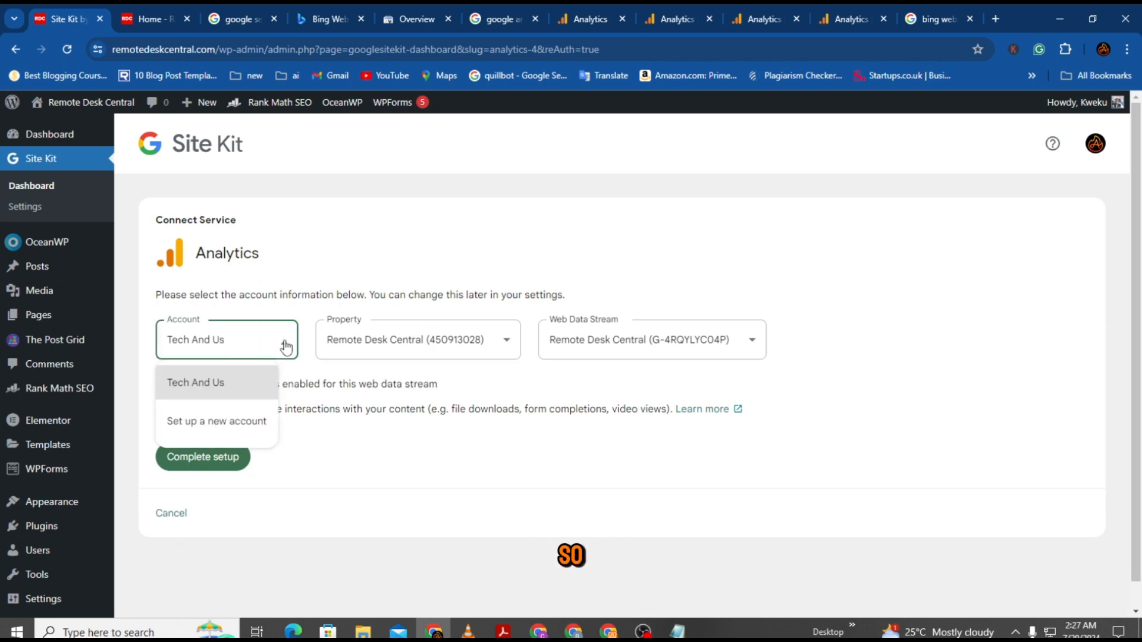
left_click(225, 423)
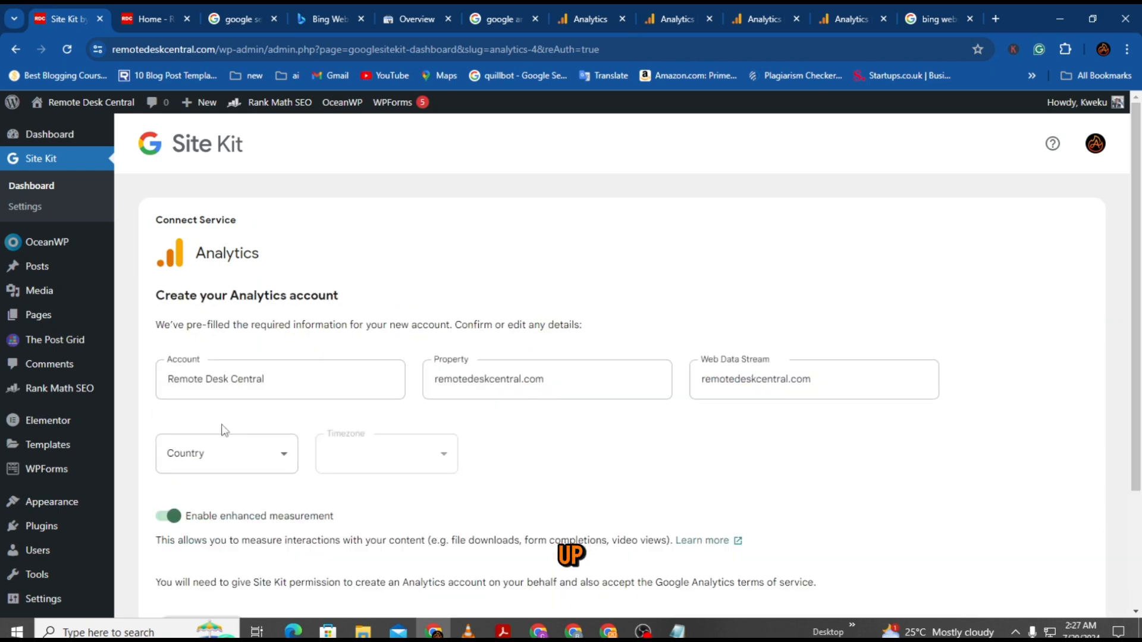
left_click(236, 379)
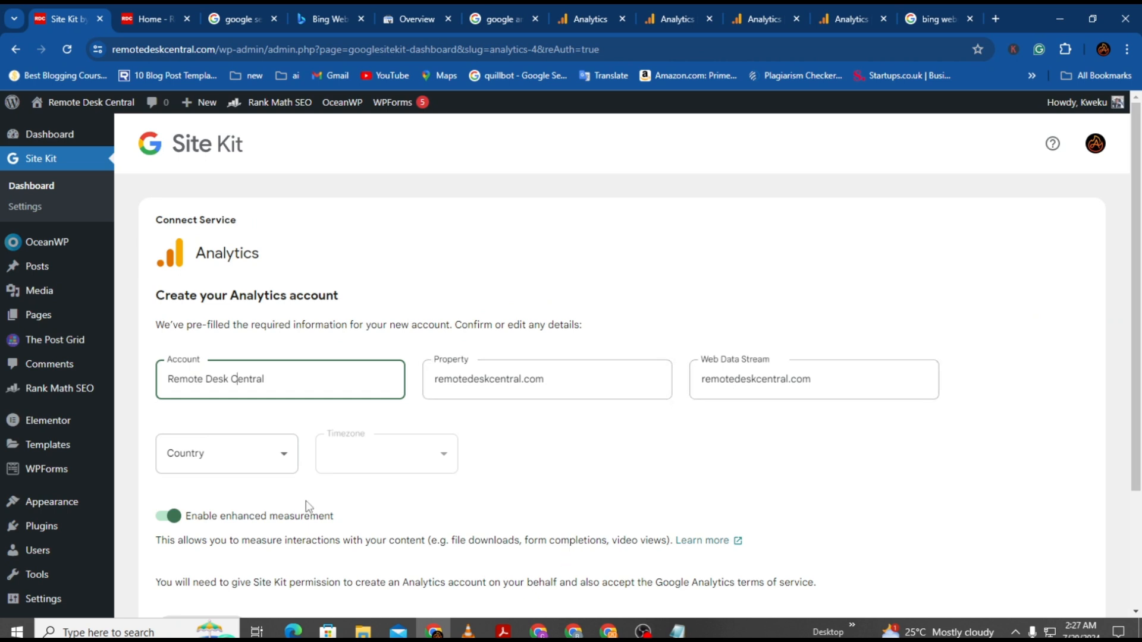
scroll(256, 488, "down", 3)
left_click(207, 474)
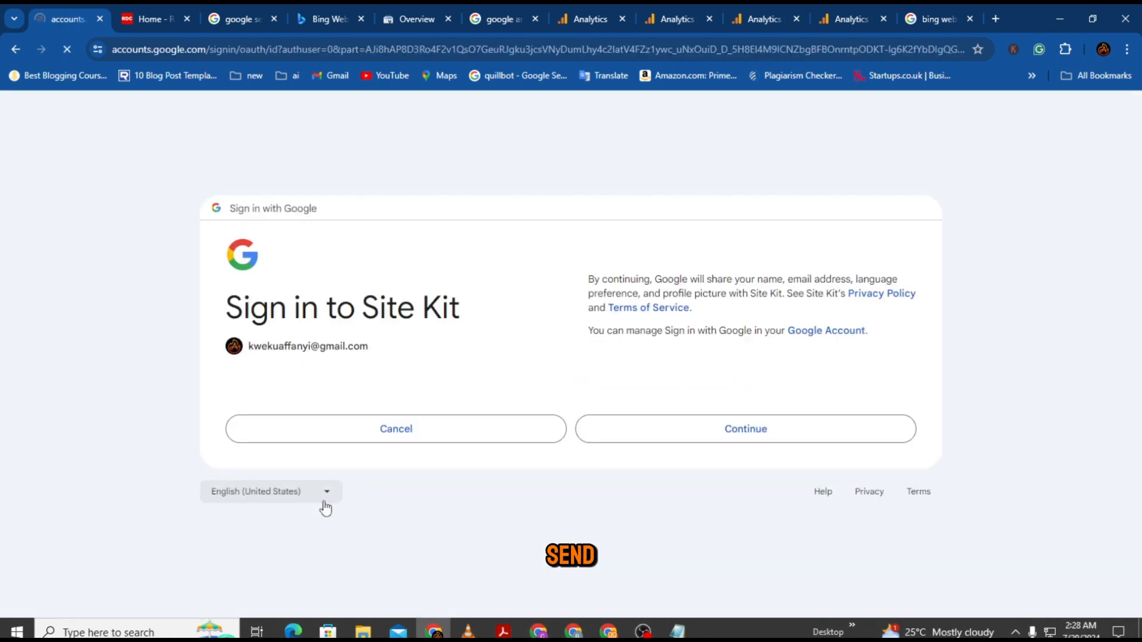
left_click(719, 437)
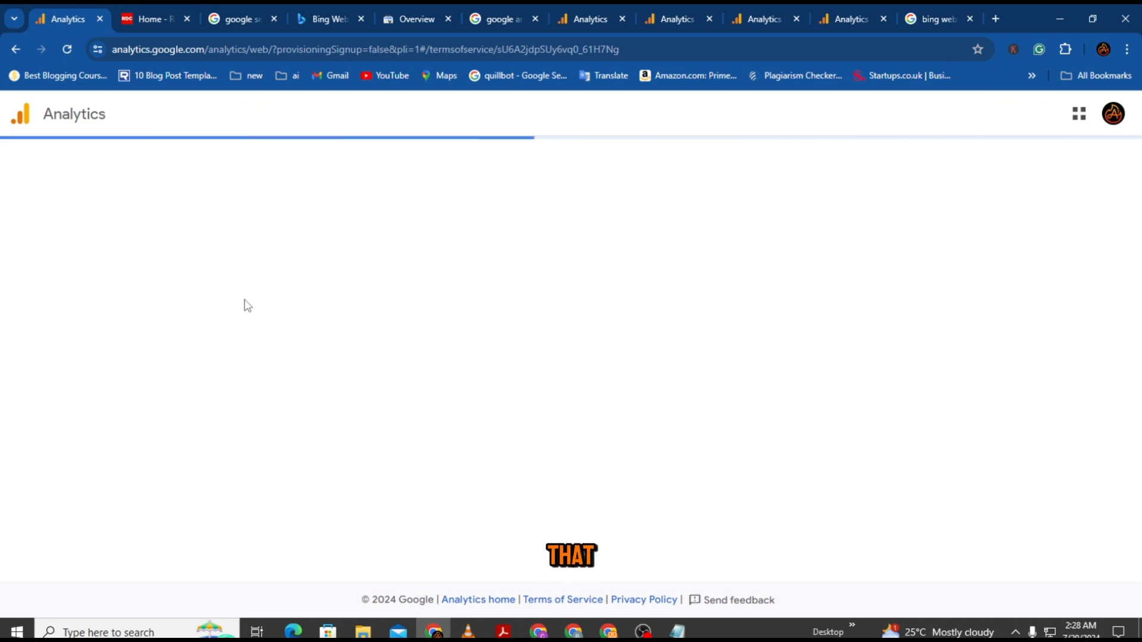
Step: Accept the Google Analytics terms of service and reload the data stream page
scroll(254, 391, "down", 3)
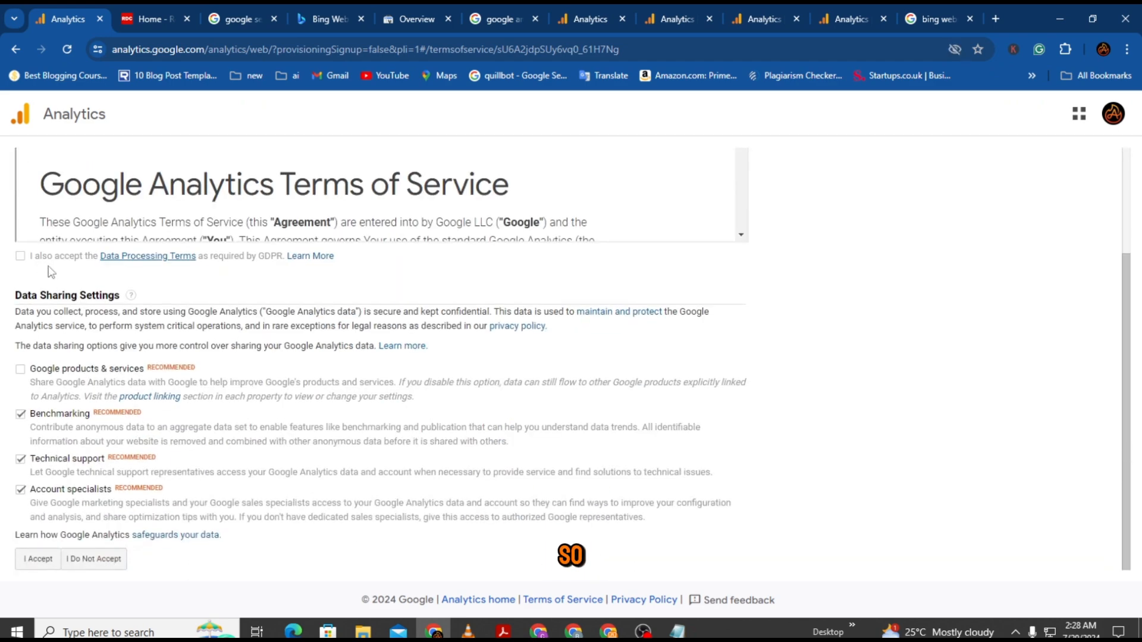
left_click(37, 560)
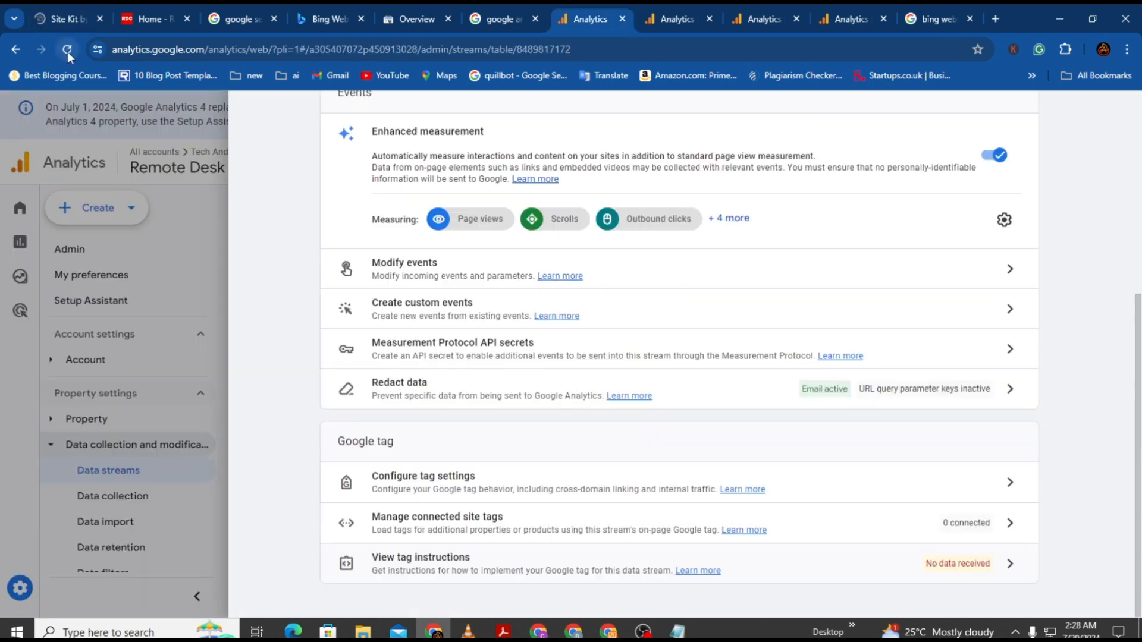
left_click(67, 50)
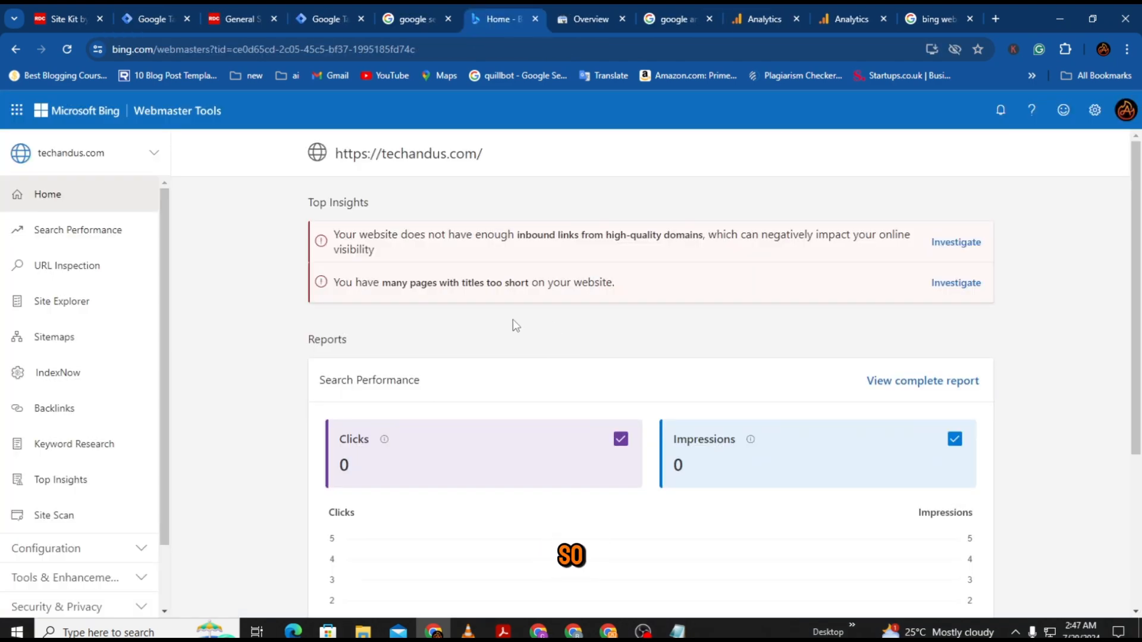
Step: Add remotedeskcentral.com to Bing Webmaster Tools by importing it from Google Search Console, then dismiss the success message
left_click(154, 153)
left_click(56, 261)
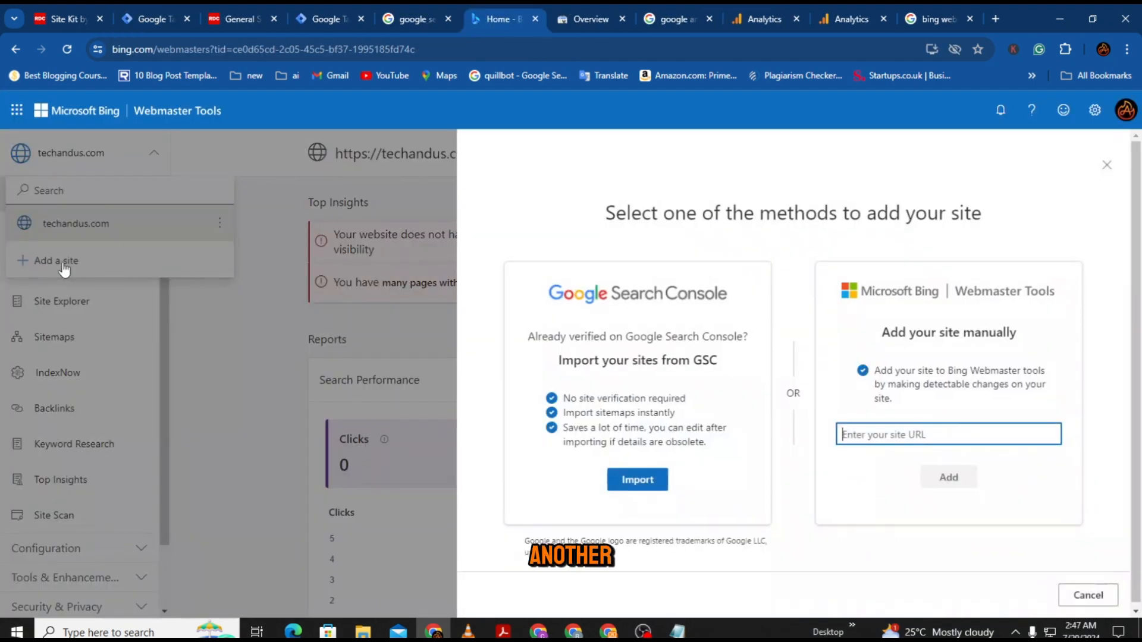
left_click(647, 485)
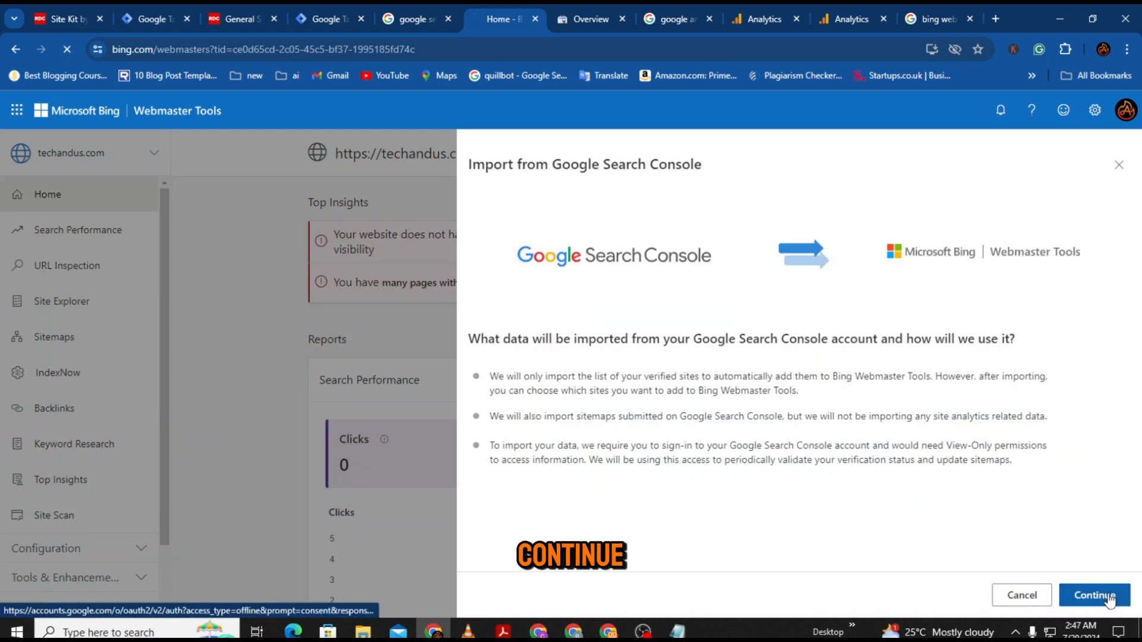
left_click(1093, 594)
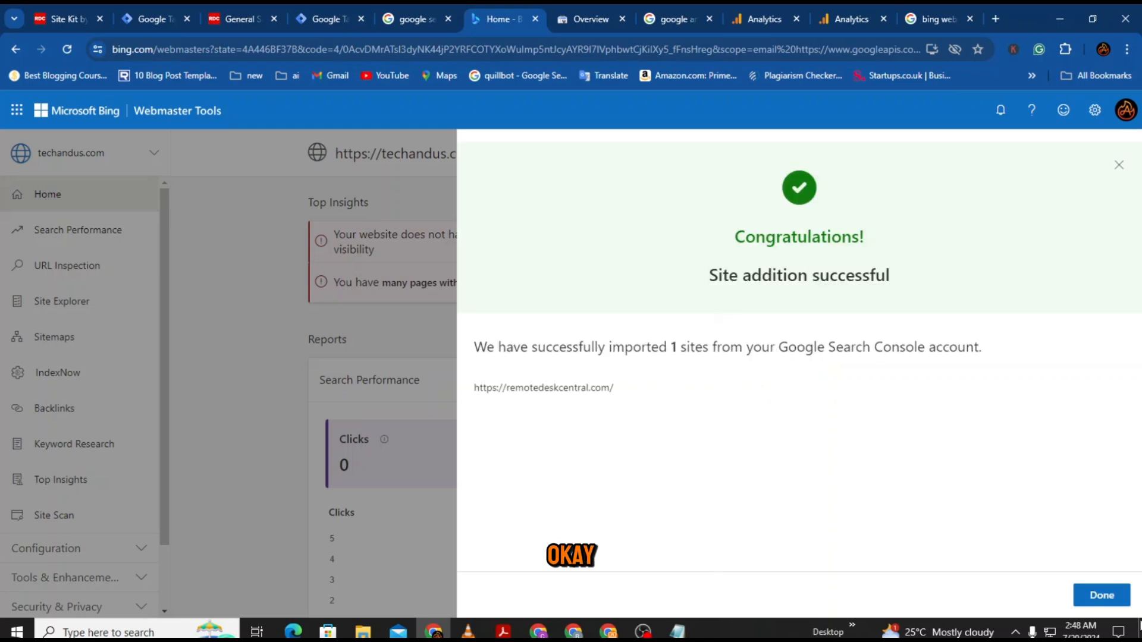
left_click(1105, 597)
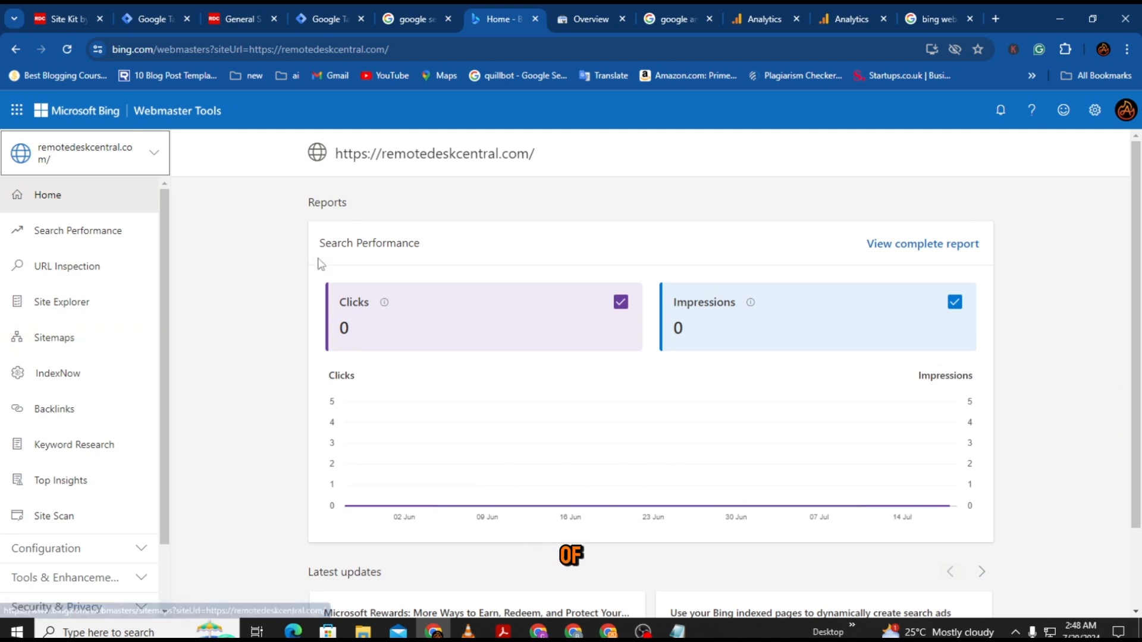
Step: Scroll the Bing home report, then return to the WordPress Site Kit dashboard with Ctrl+1
scroll(357, 297, "down", 2)
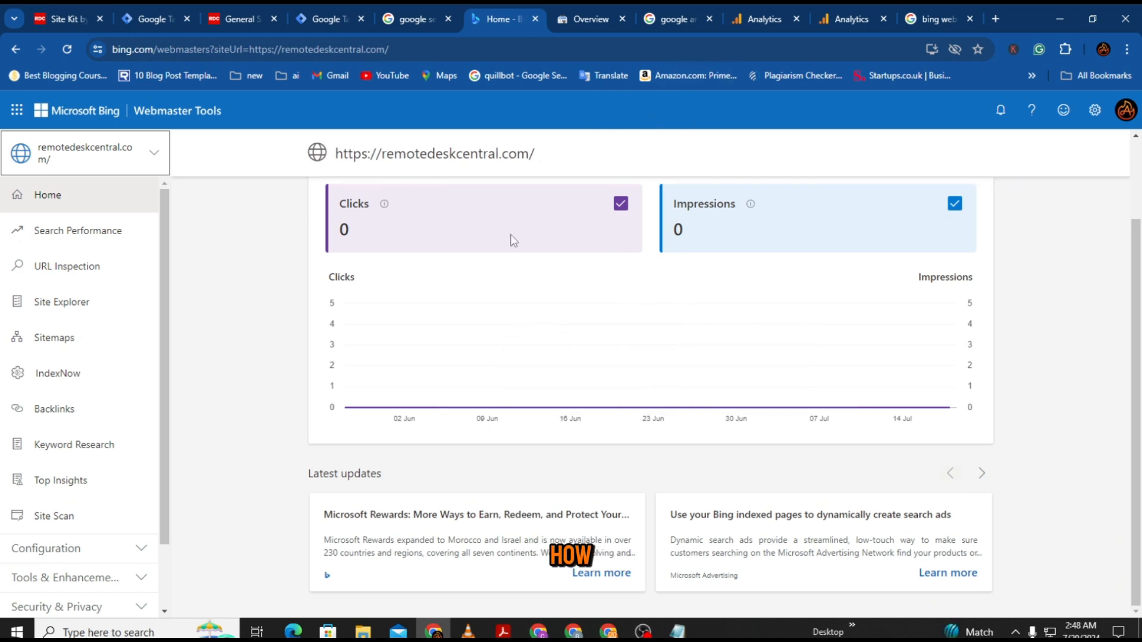
key("ctrl+1")
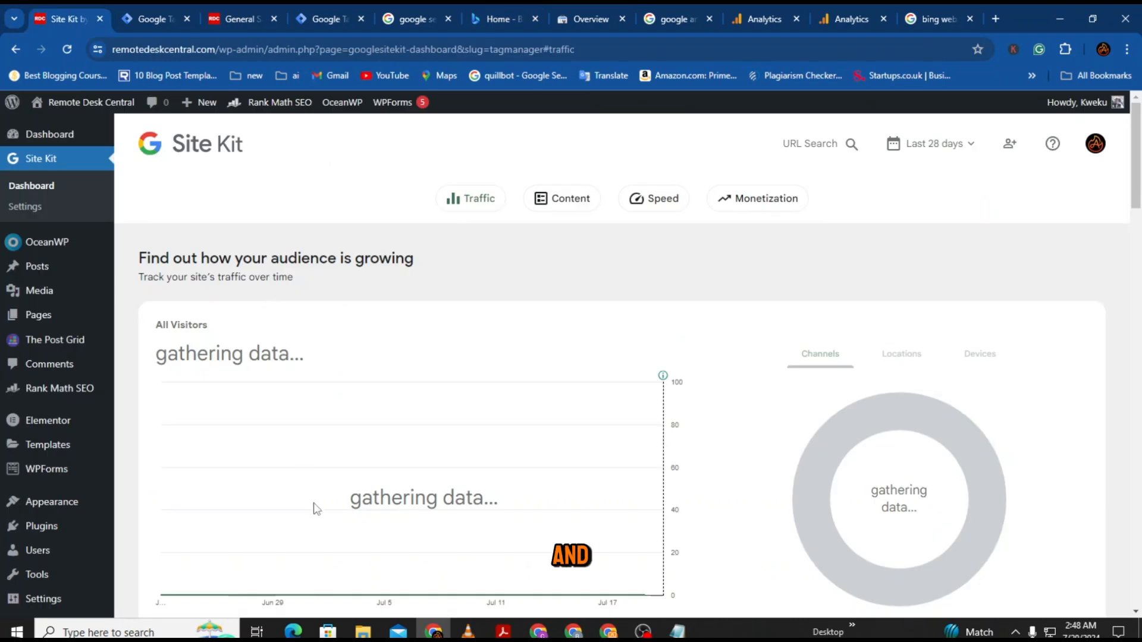